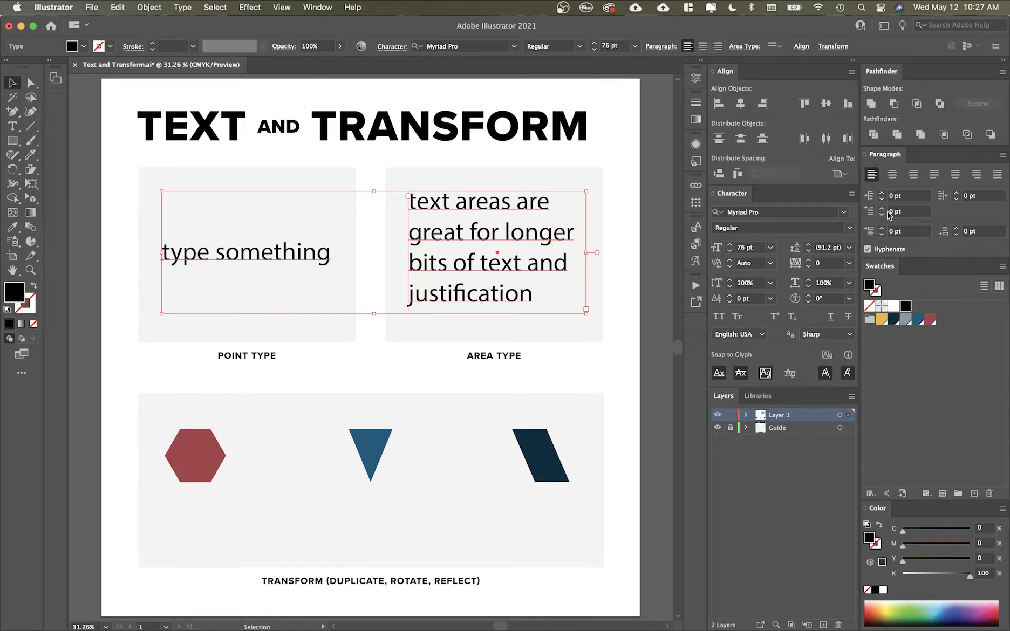
# Step: Browse the font family list to preview different typefaces on the two selected text objects
pyautogui.click(851, 194)
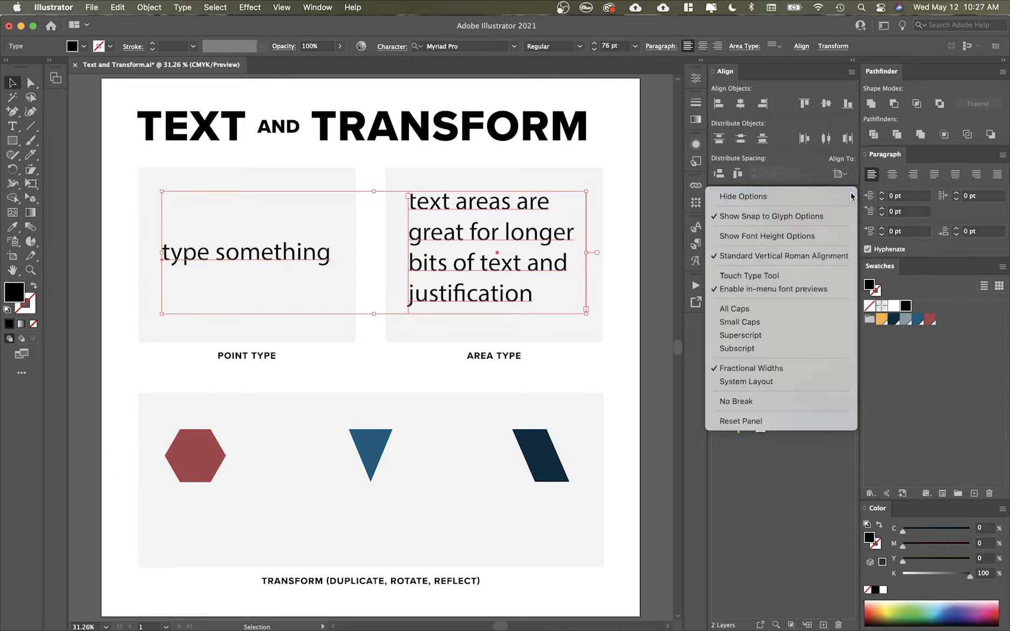
pyautogui.click(738, 197)
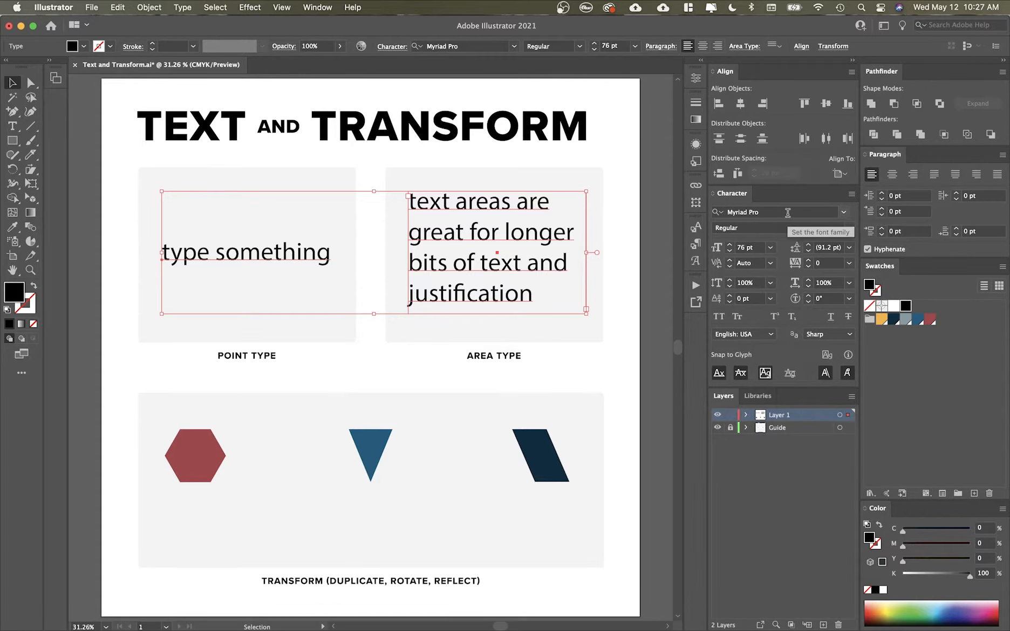
pyautogui.click(843, 212)
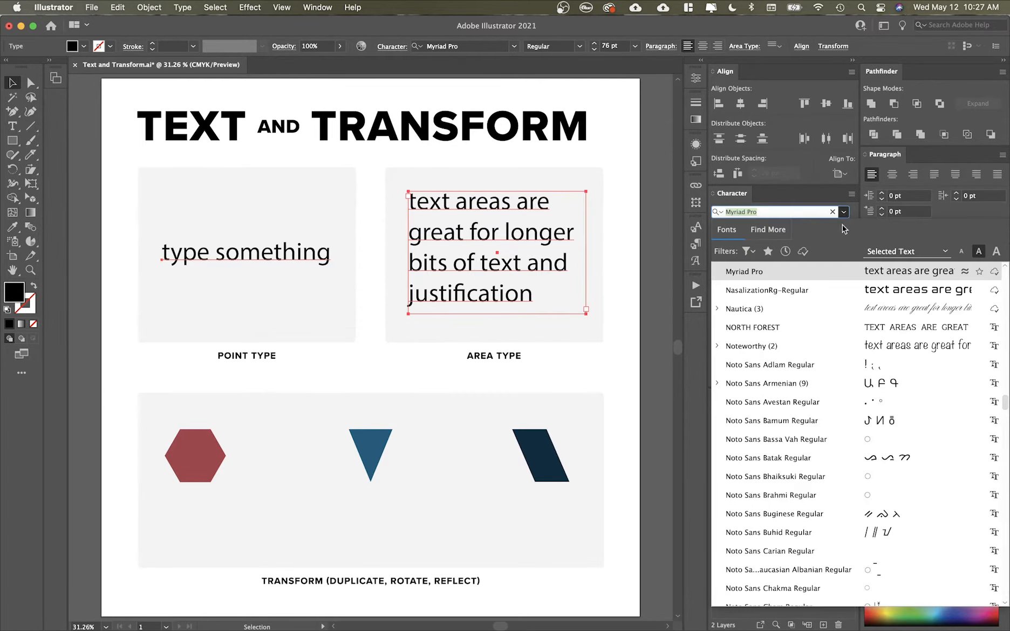
pyautogui.scroll(-15, 822, 353)
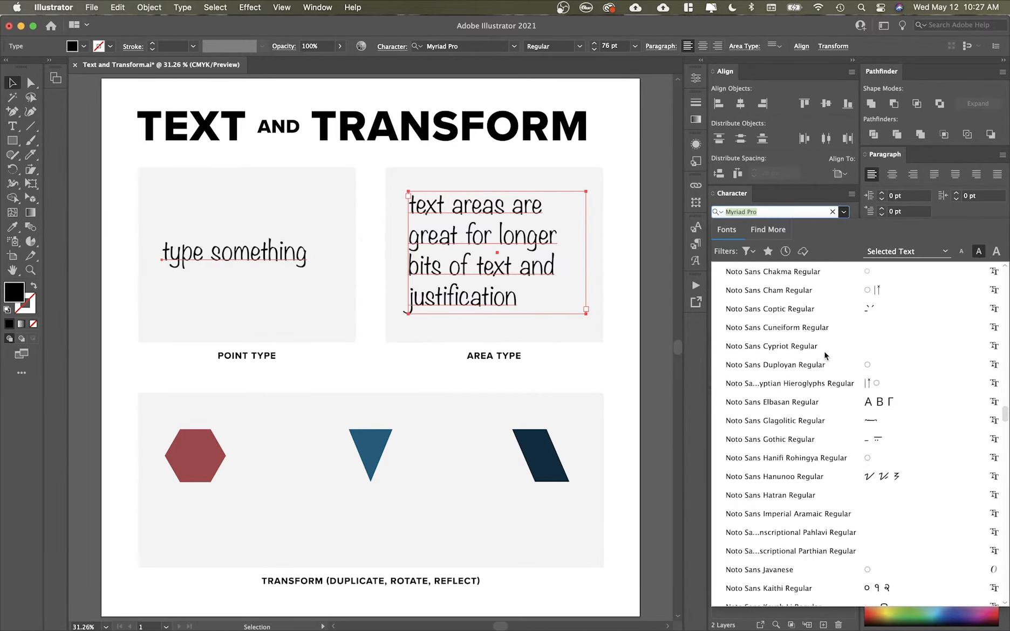
pyautogui.scroll(-5, 824, 355)
pyautogui.scroll(20, 757, 354)
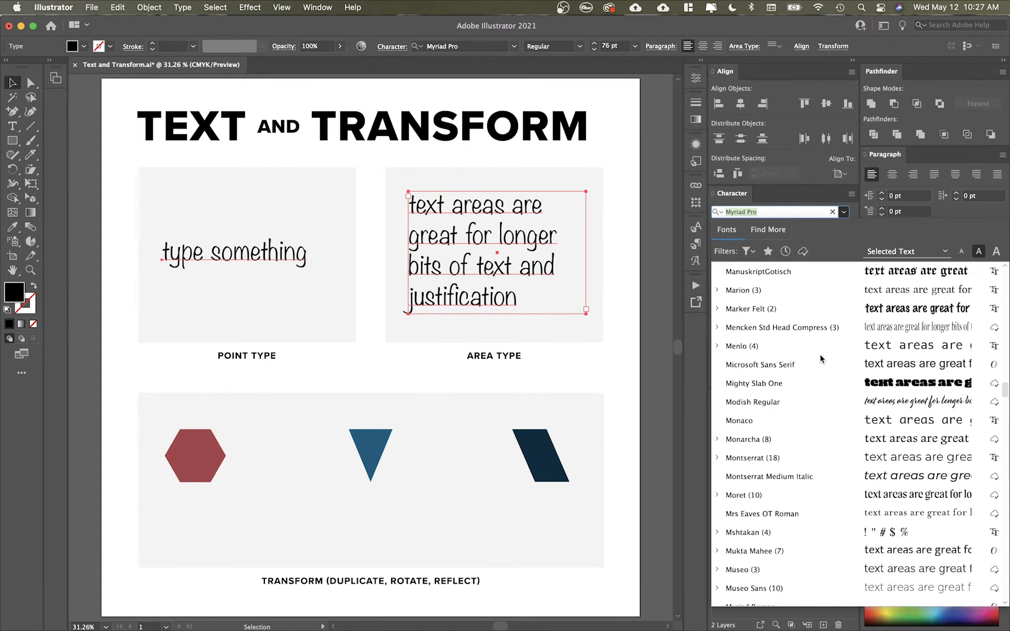
pyautogui.scroll(15, 860, 329)
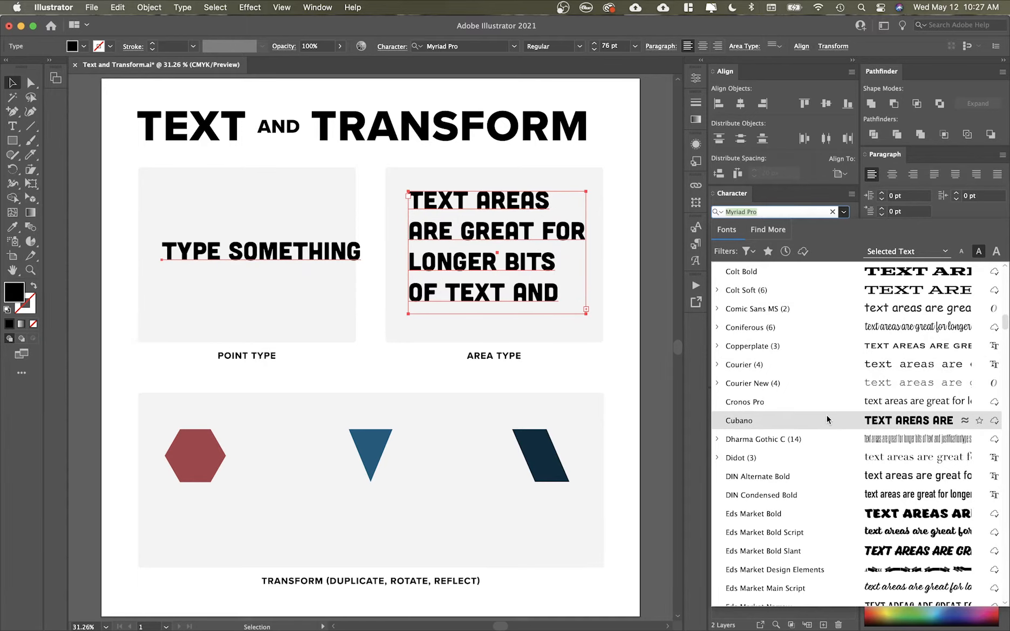
pyautogui.scroll(5, 828, 420)
pyautogui.scroll(10, 773, 419)
pyautogui.scroll(-10, 760, 478)
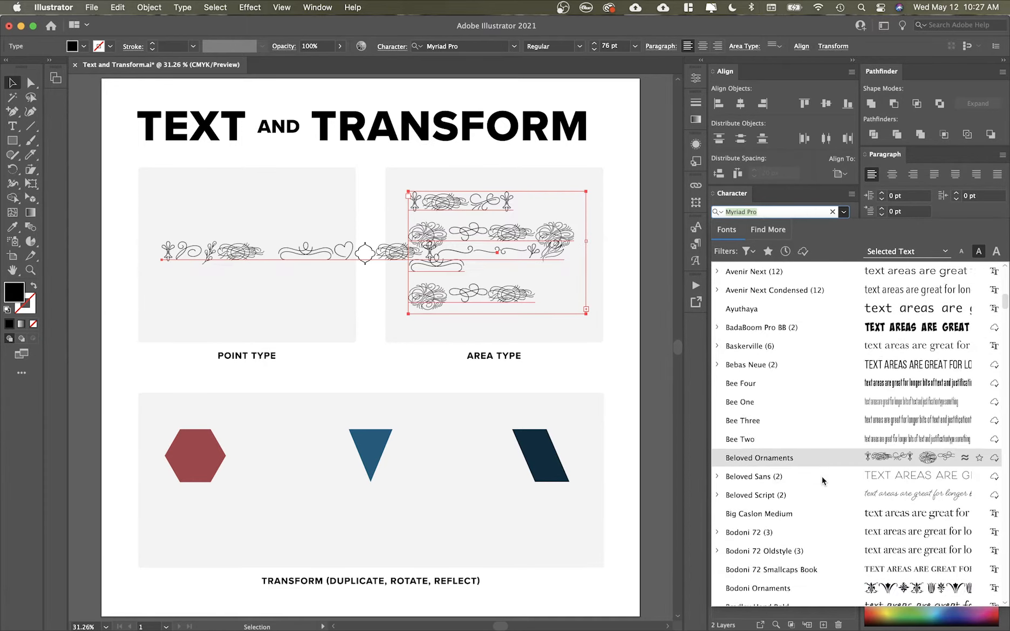
# Step: Filter the font list by Slab Serif, and switch the classification filter to Sans Serif
pyautogui.click(747, 252)
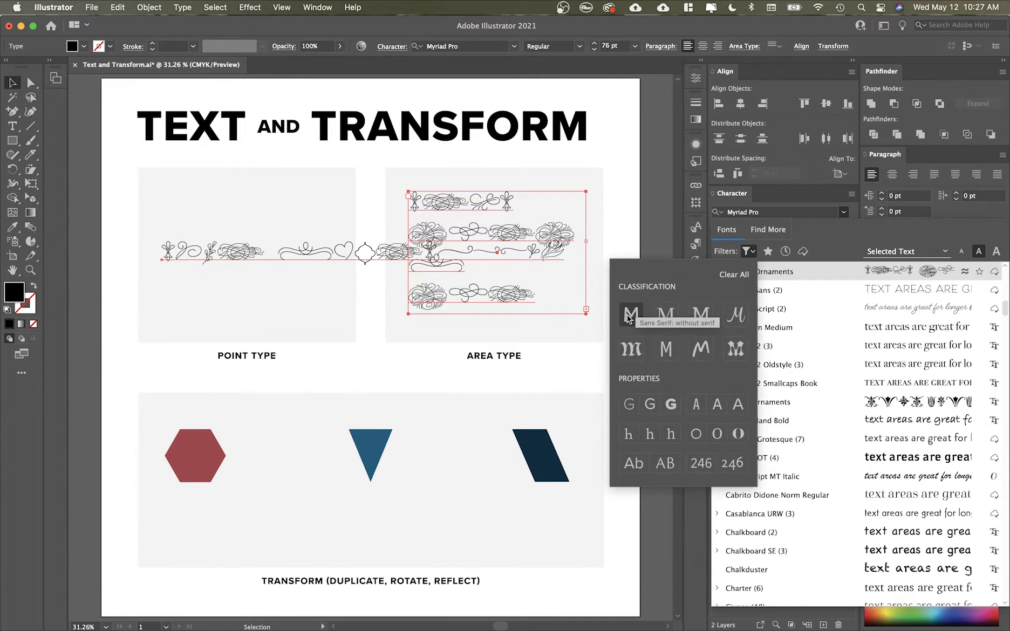
pyautogui.click(697, 316)
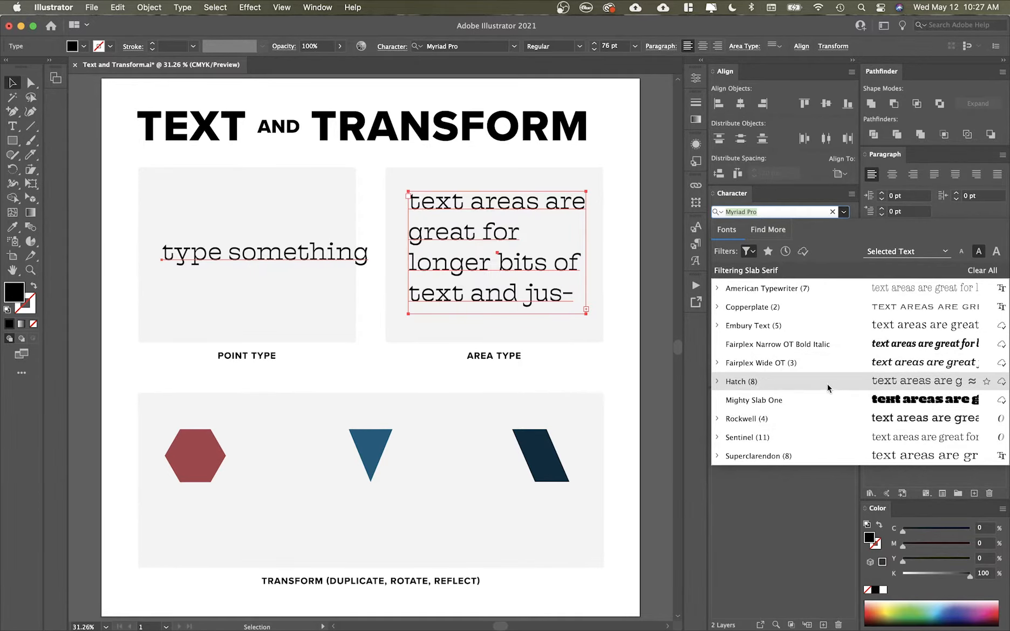
pyautogui.click(747, 251)
pyautogui.click(632, 315)
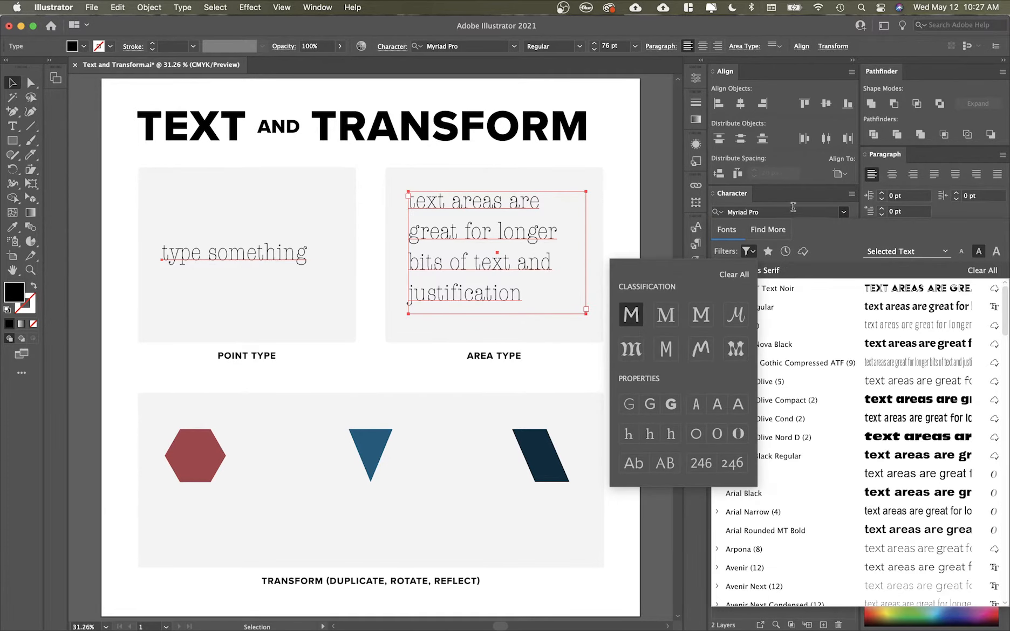
# Step: Search the fonts for "proxima" and apply Proxima Nova Extrabold to both text objects
pyautogui.click(792, 212)
pyautogui.write('proxima')
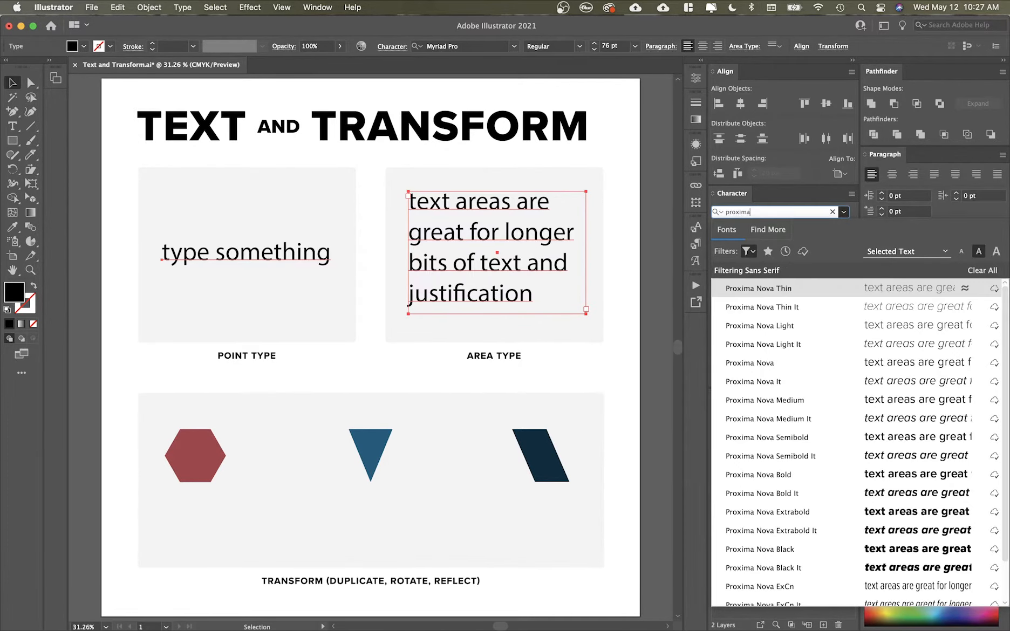
pyautogui.click(794, 513)
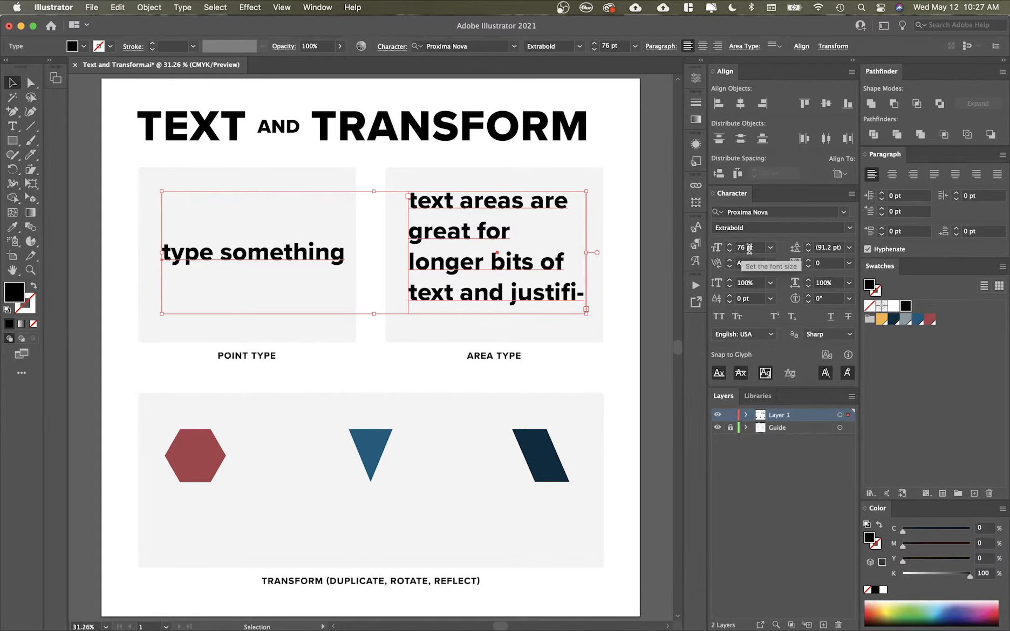
# Step: Set the font size of both text objects to 62 pt and their leading to 74 pt
pyautogui.scroll(10, 748, 250)
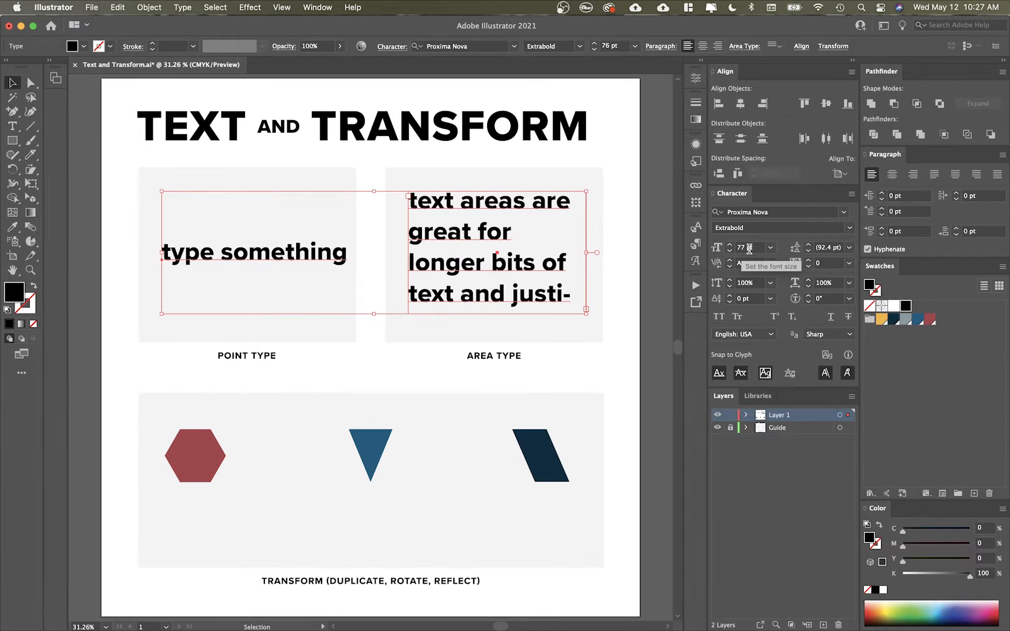
pyautogui.scroll(-15, 749, 249)
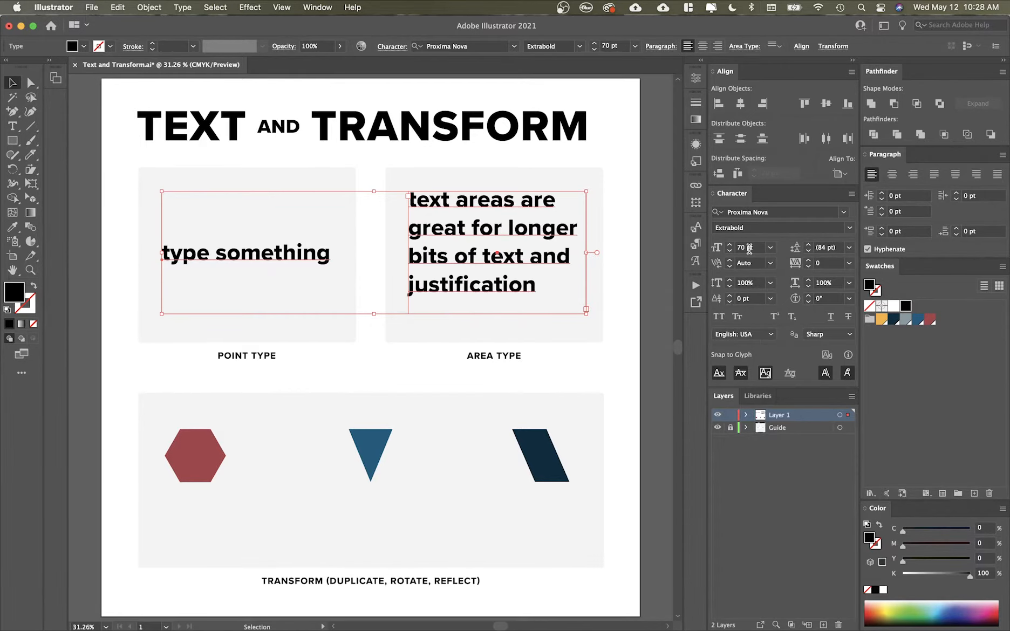
pyautogui.scroll(15, 749, 249)
pyautogui.scroll(-18, 748, 249)
pyautogui.scroll(4, 749, 249)
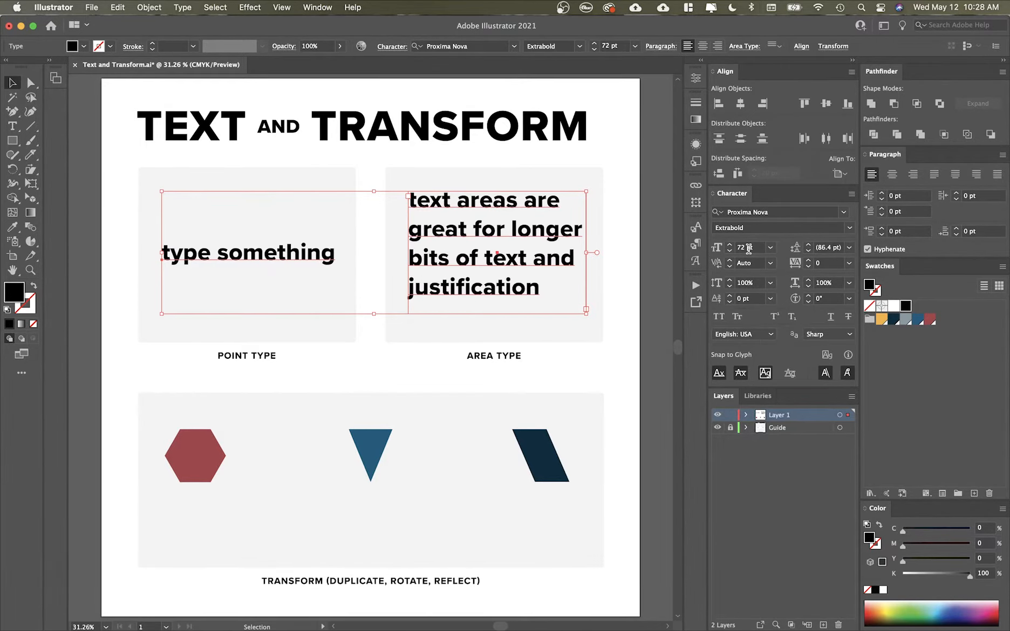
pyautogui.scroll(-8, 741, 248)
pyautogui.scroll(12, 741, 248)
pyautogui.scroll(-12, 741, 248)
pyautogui.scroll(-2, 741, 248)
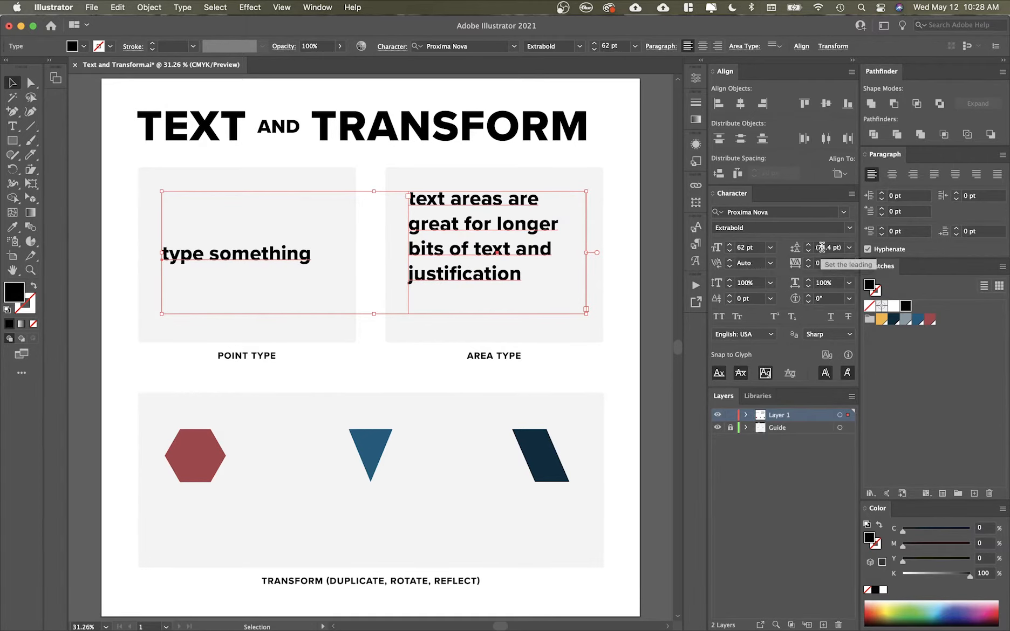
pyautogui.scroll(-14, 821, 247)
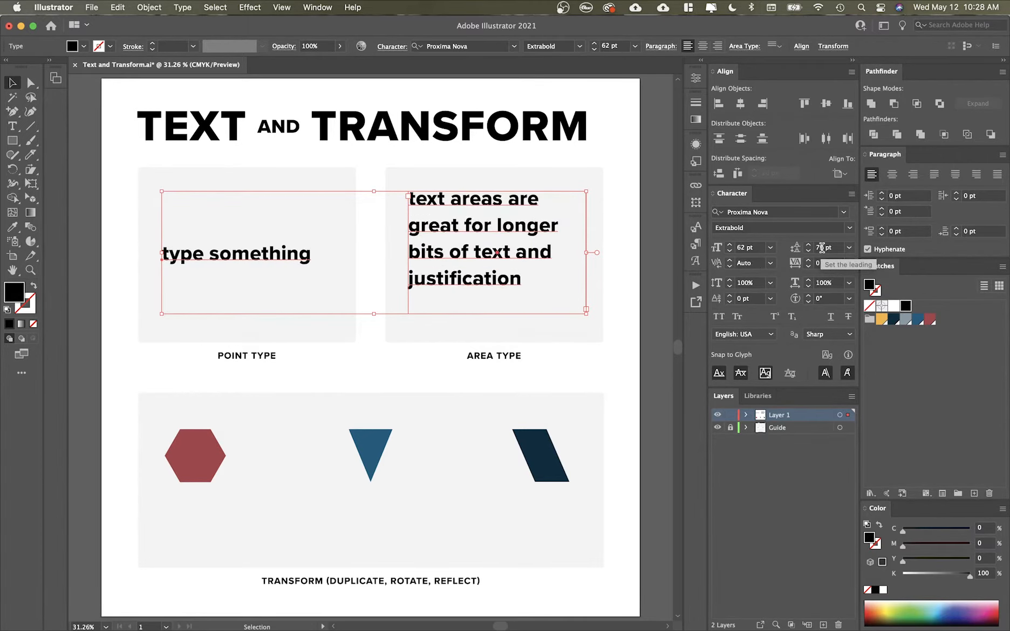
pyautogui.scroll(14, 821, 247)
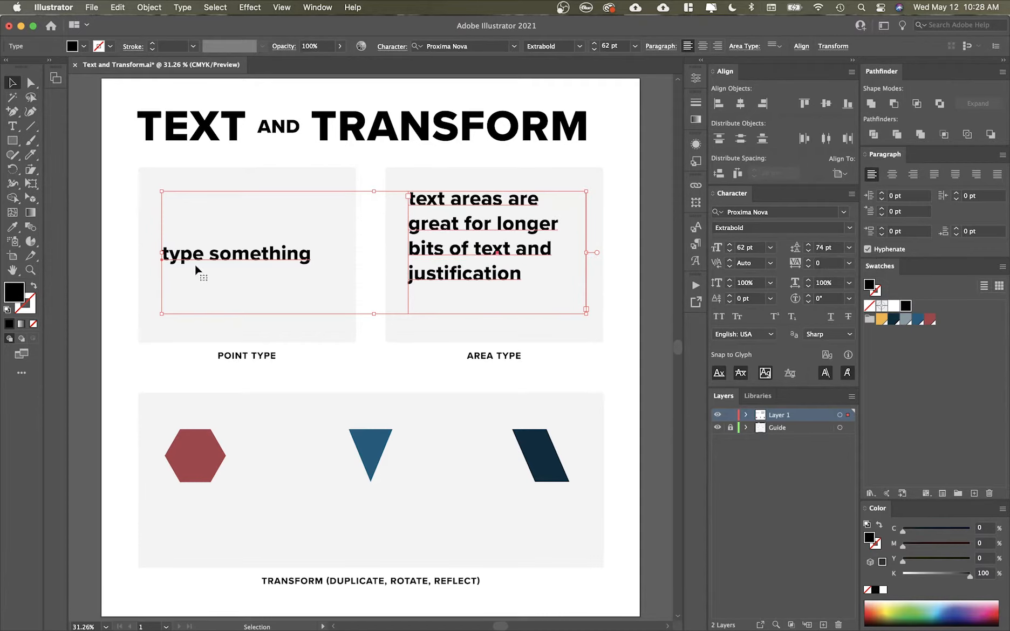
# Step: Add a second line reading "make a new line" below "type something" in the point type
pyautogui.click(320, 292)
pyautogui.press('t')
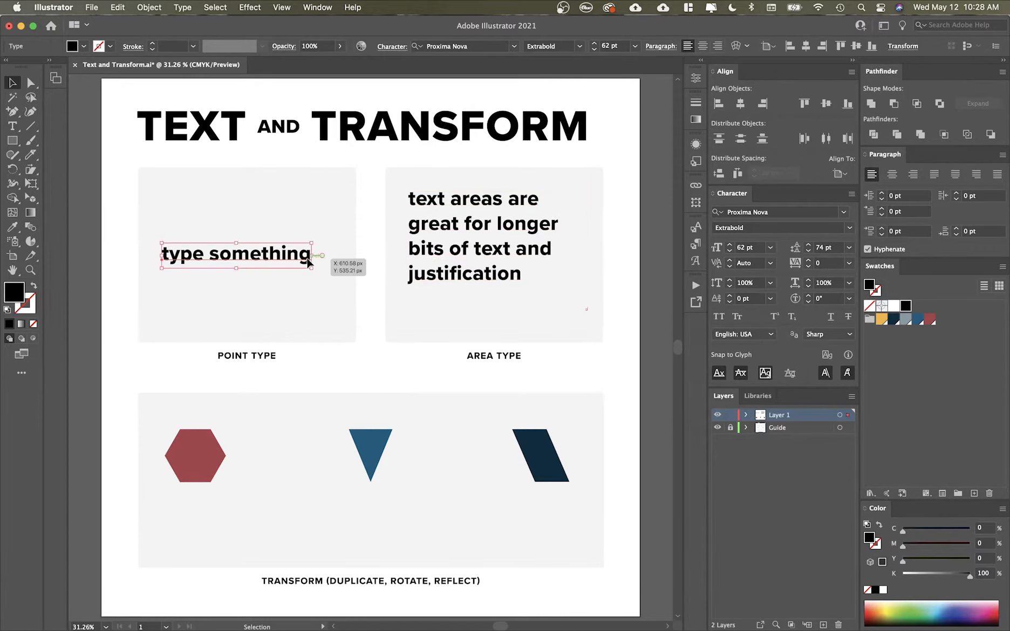
pyautogui.click(308, 258)
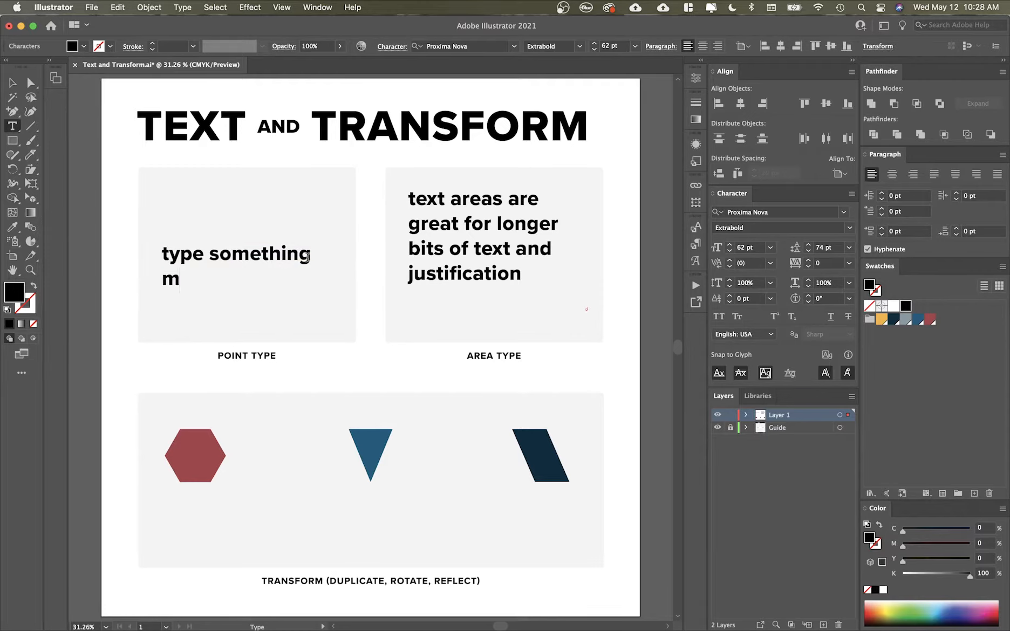
pyautogui.write('make a new line')
pyautogui.press('Escape')
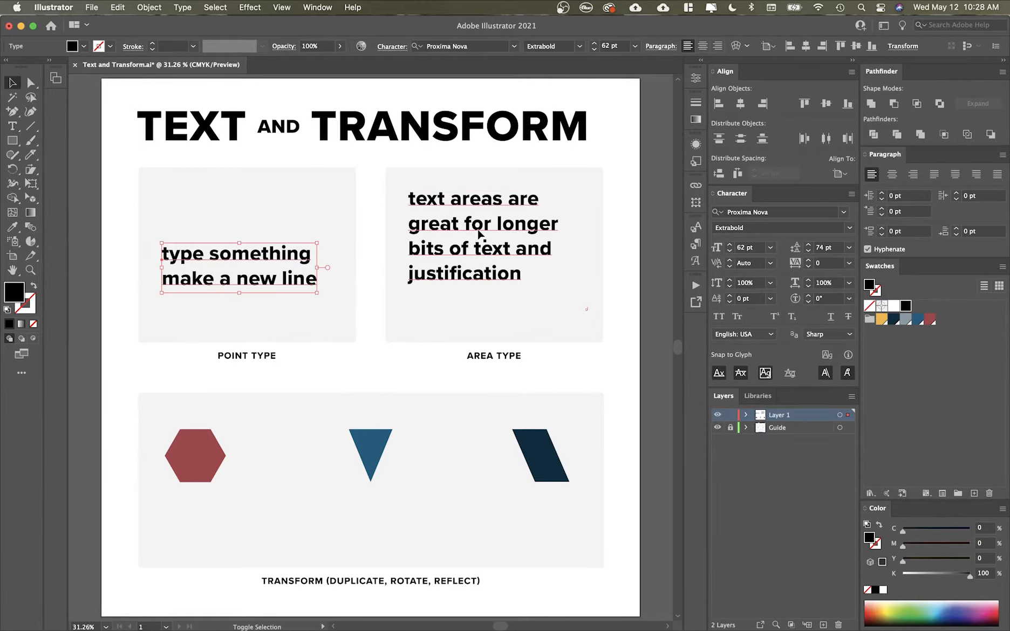
# Step: Select the area text together with the point text and reduce their leading to 67 pt
pyautogui.keyDown('shift'); pyautogui.click(477, 230); pyautogui.keyUp('shift')
pyautogui.scroll(-7, 835, 247)
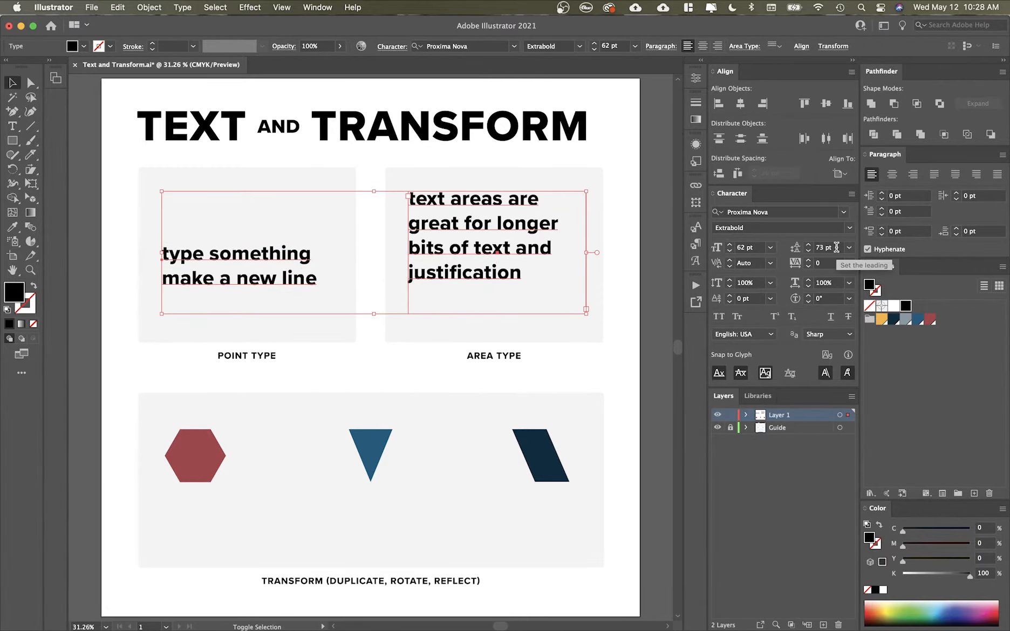
# Step: Try Optical kerning on both text objects and set the kerning back to Auto
pyautogui.click(770, 264)
pyautogui.click(783, 287)
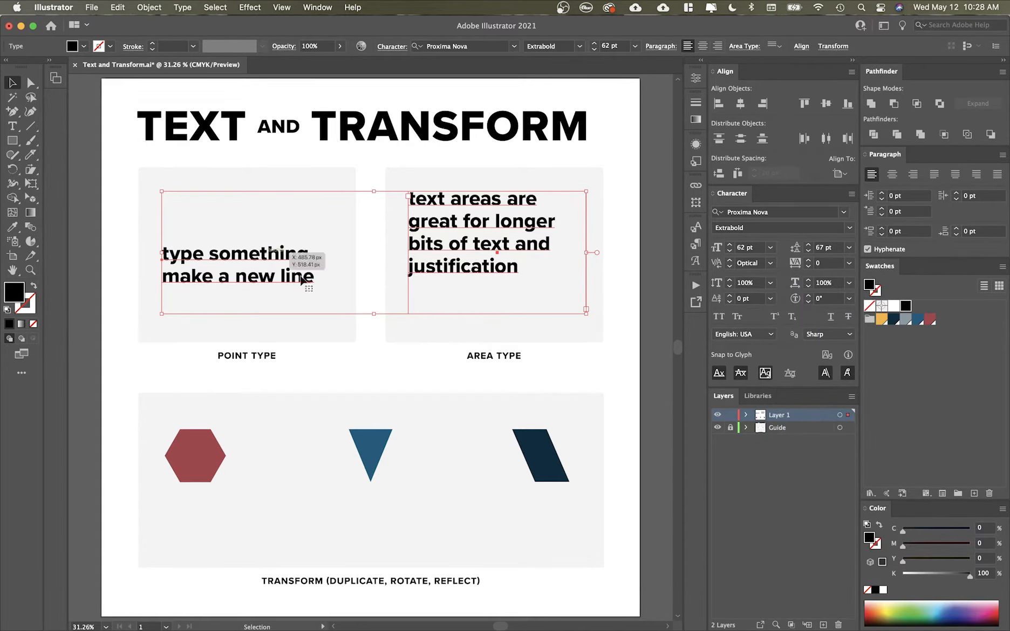
pyautogui.click(771, 265)
pyautogui.click(779, 276)
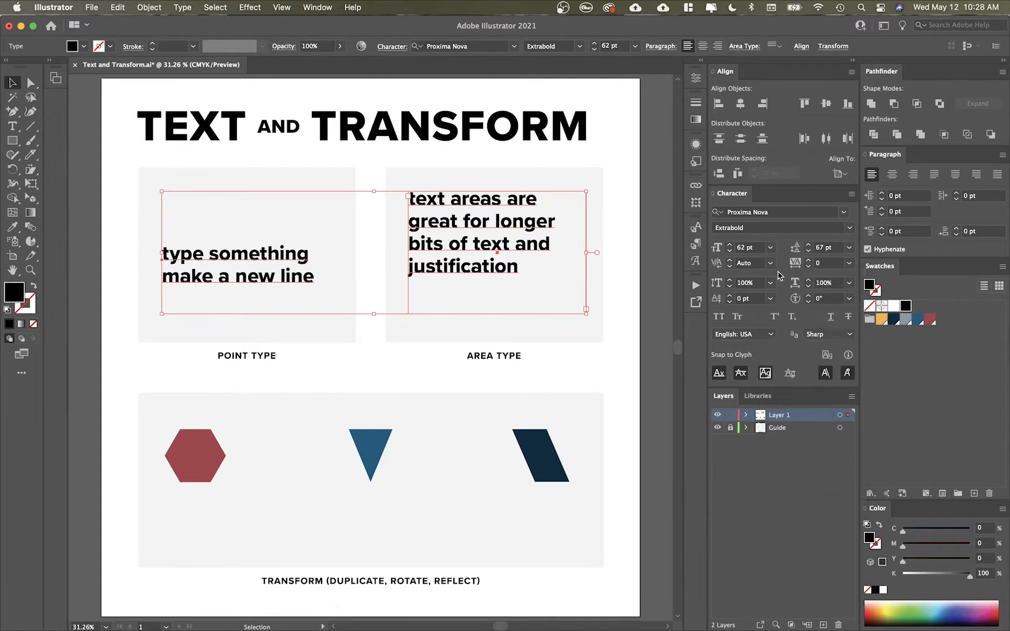
# Step: Preview a tracking value of 25 on both text objects without applying it
pyautogui.click(850, 263)
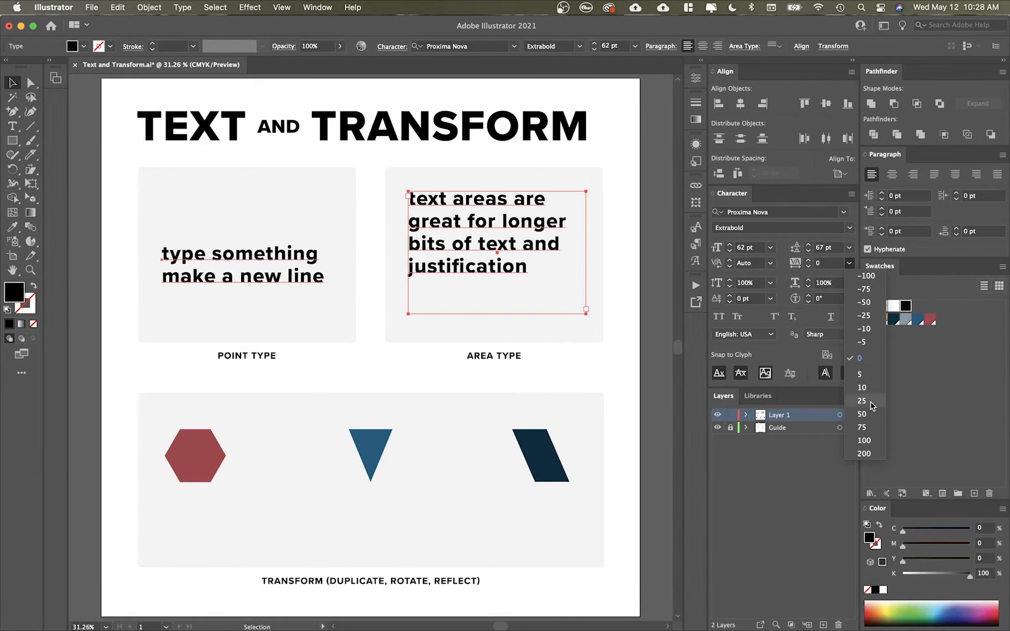
pyautogui.click(782, 261)
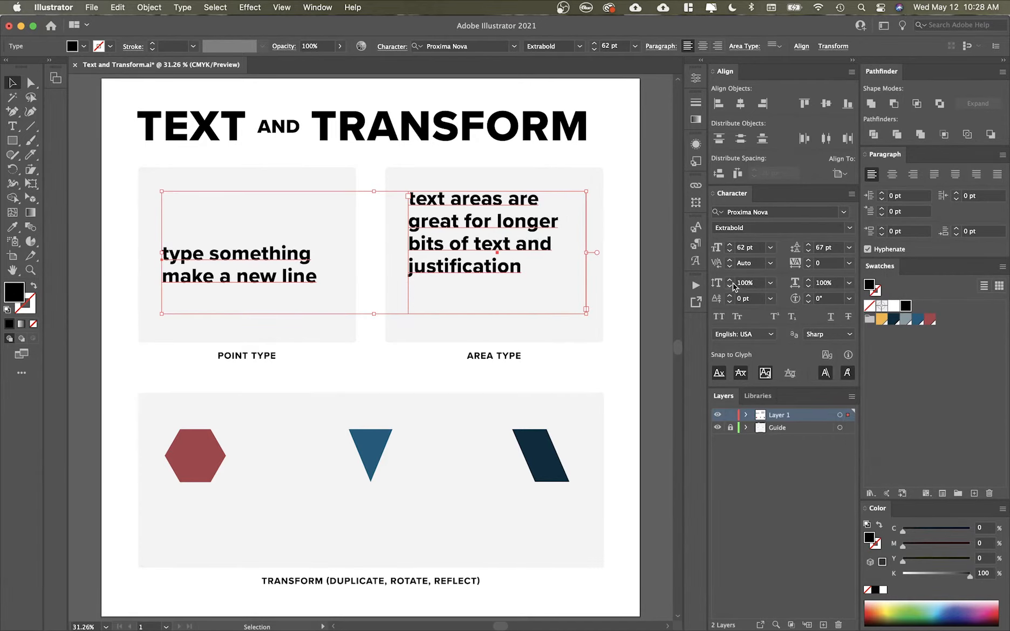
# Step: Look through the character scale presets, try a 96% horizontal scale on both text objects, and undo it
pyautogui.click(770, 282)
pyautogui.click(849, 283)
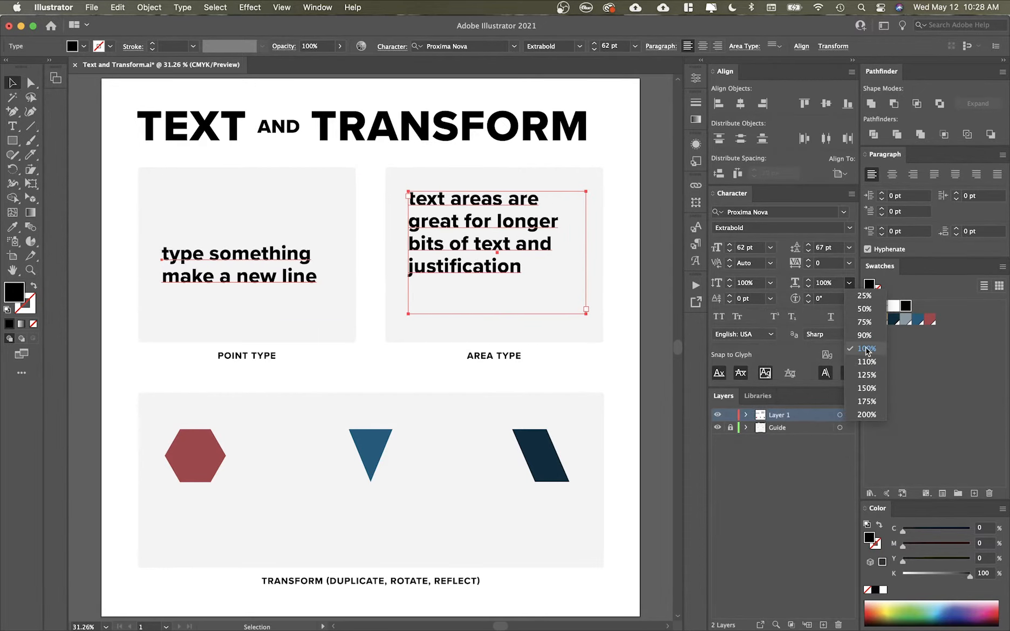
pyautogui.click(866, 349)
pyautogui.click(829, 283)
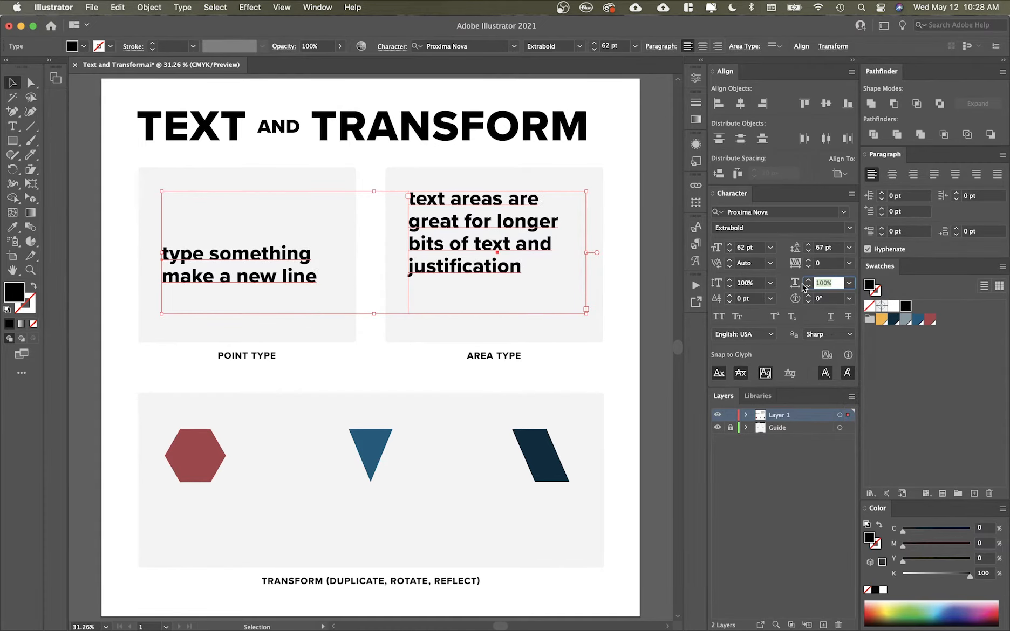
pyautogui.press('Return')
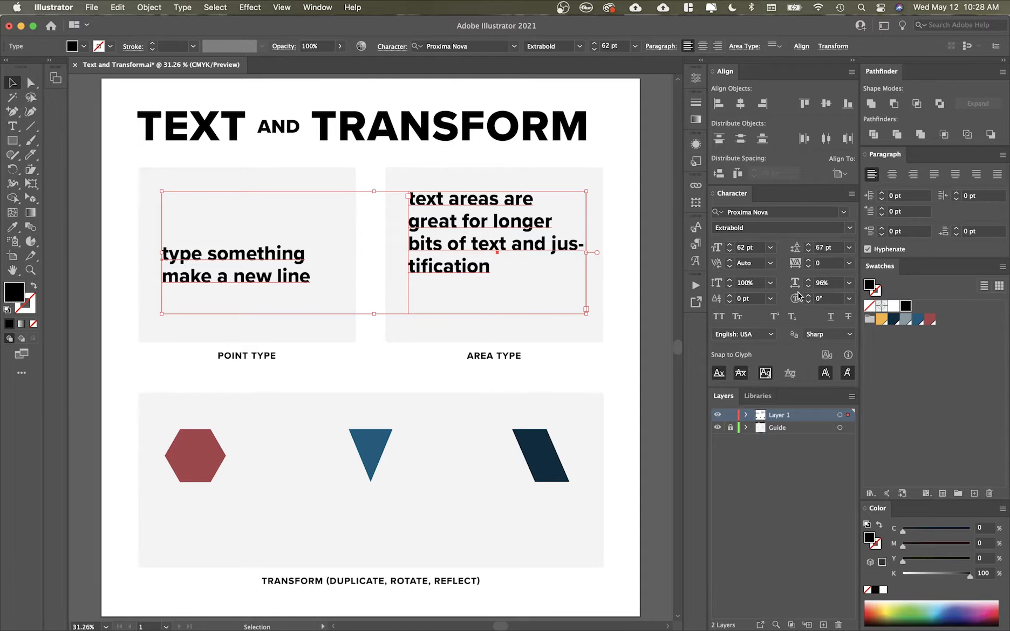
pyautogui.press('super+z')
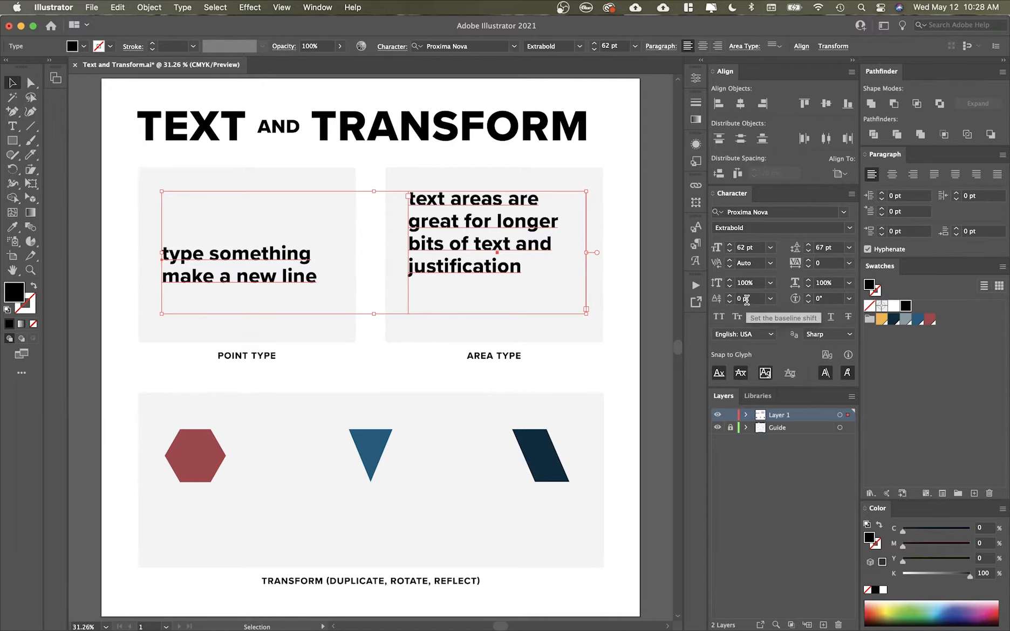
# Step: Try a 34 pt baseline shift on both text objects and reset the shift to 0 pt
pyautogui.scroll(12, 747, 300)
pyautogui.scroll(20, 747, 301)
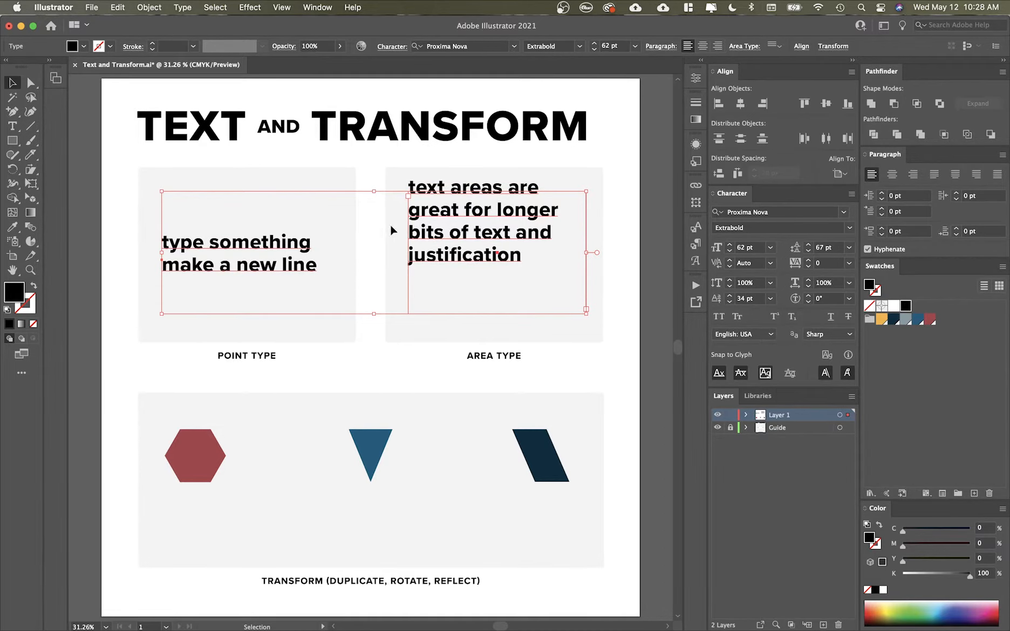
pyautogui.click(760, 296)
pyautogui.write('0')
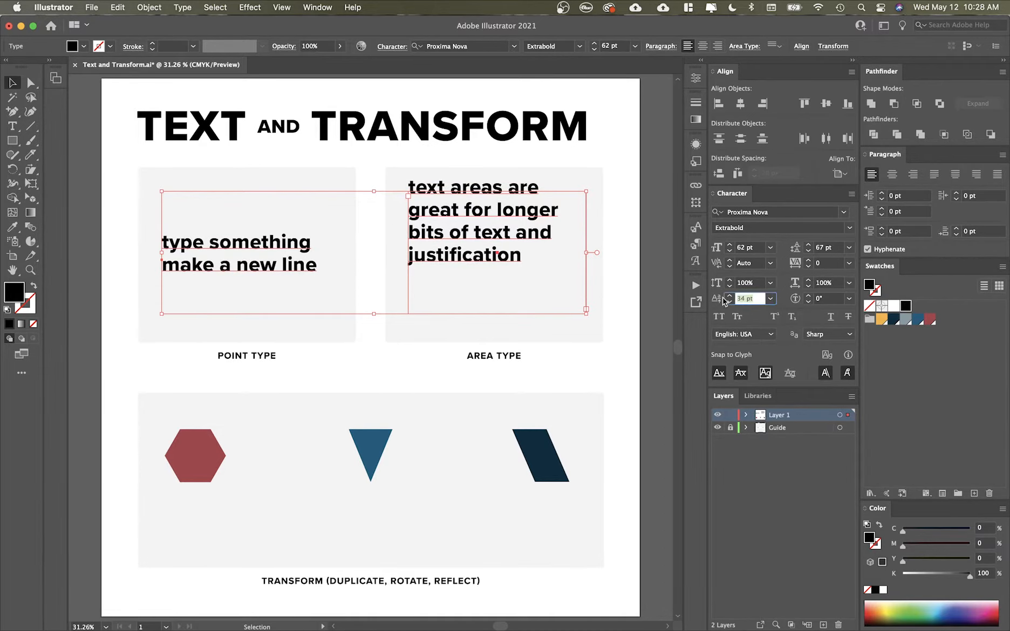
pyautogui.press('Tab')
# Step: Try character rotations of 11° and -5° on both text objects and reset the rotation to 0°
pyautogui.scroll(12, 831, 304)
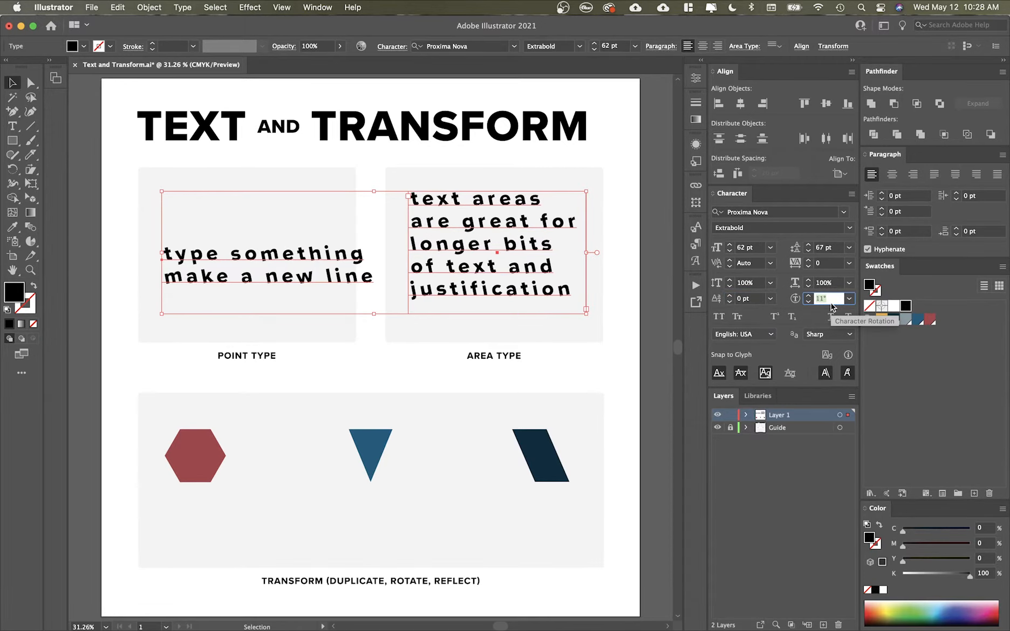
pyautogui.scroll(-19, 832, 304)
pyautogui.scroll(2, 831, 305)
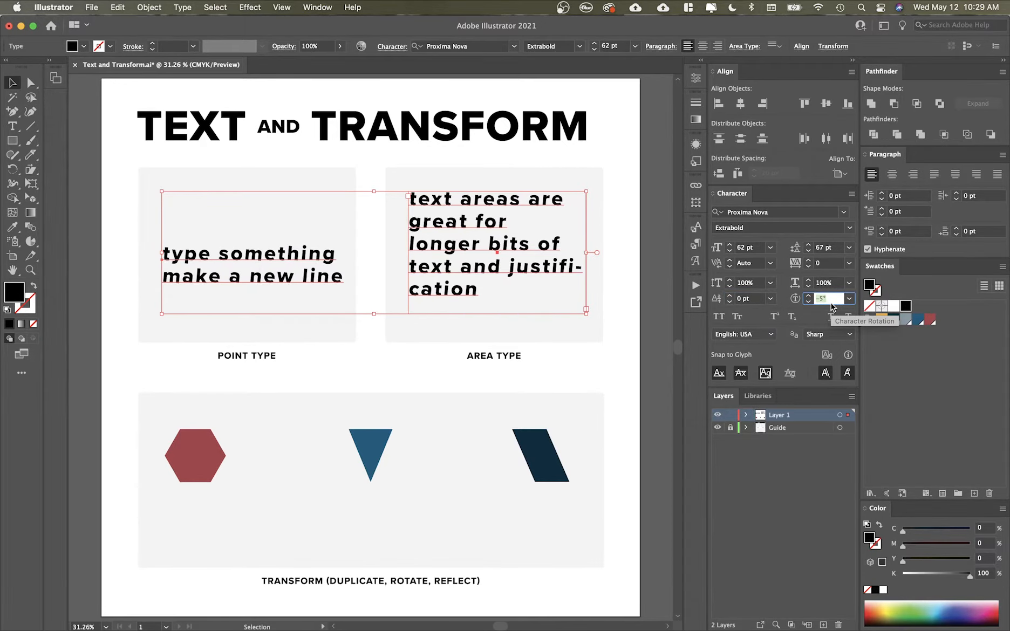
pyautogui.press('Tab')
pyautogui.press('Tab')
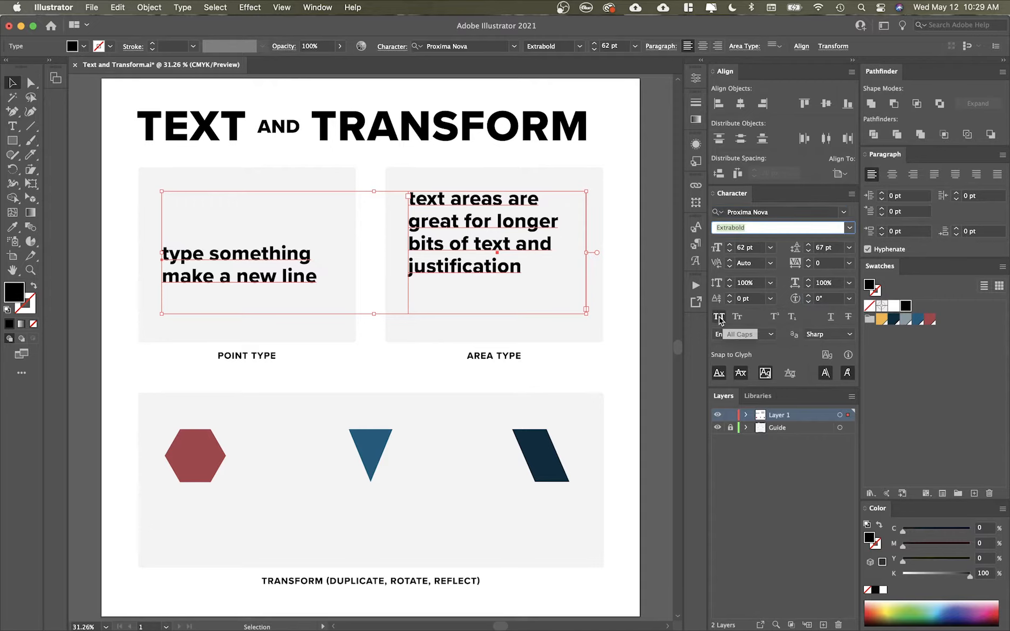
# Step: Try all caps, small caps, superscript, subscript, underline and strikethrough on both text objects, turning each one off again
pyautogui.click(719, 317)
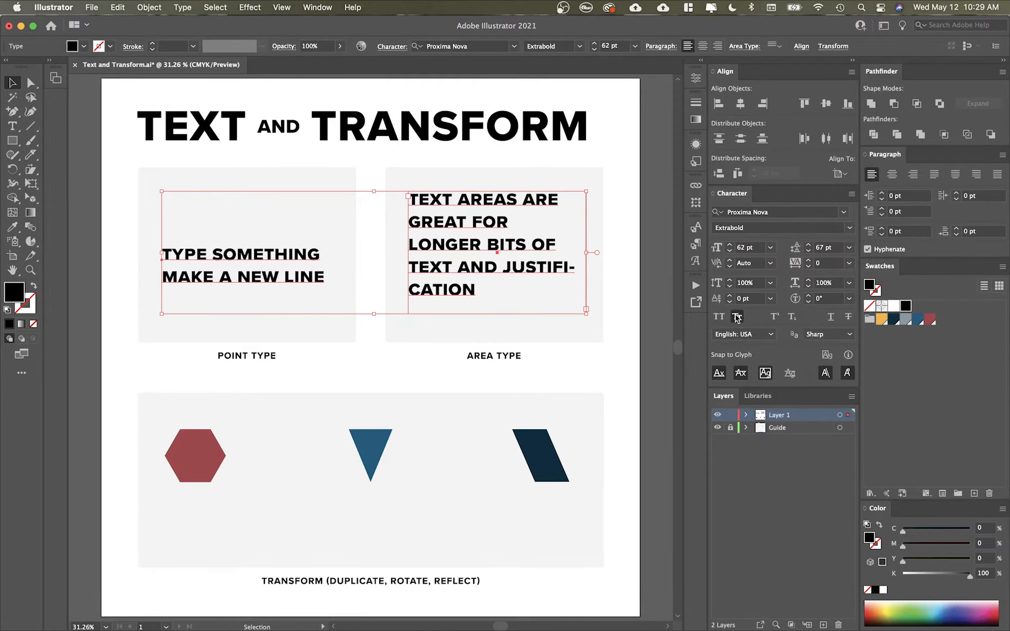
pyautogui.click(737, 318)
pyautogui.click(773, 318)
pyautogui.click(792, 319)
pyautogui.click(831, 317)
pyautogui.click(848, 318)
pyautogui.click(849, 319)
pyautogui.click(831, 317)
pyautogui.click(737, 317)
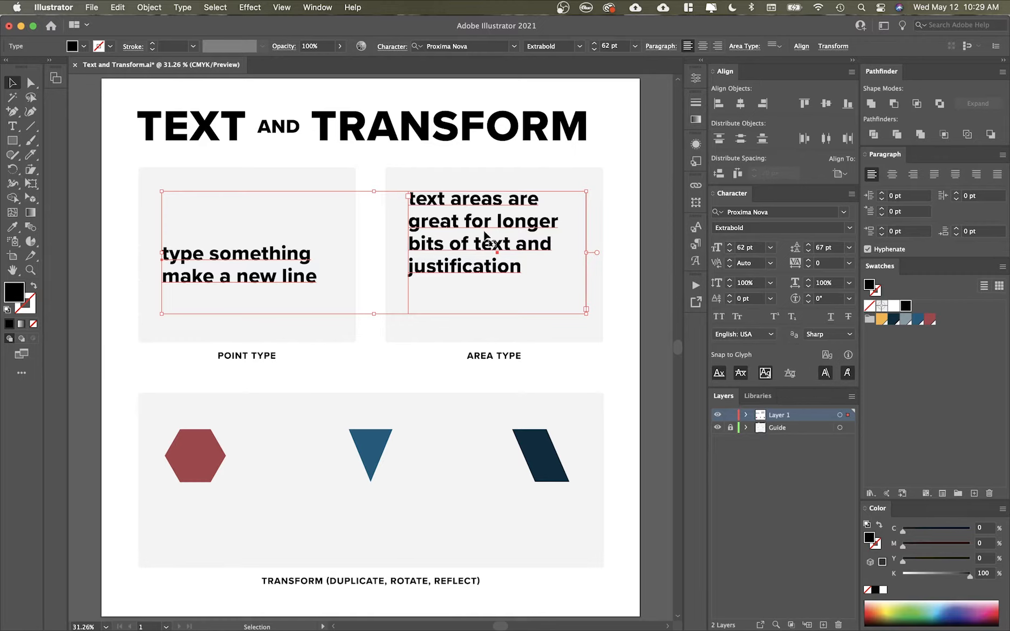
# Step: Move the point type text object slightly higher within its grey box and deselect it
pyautogui.click(390, 264)
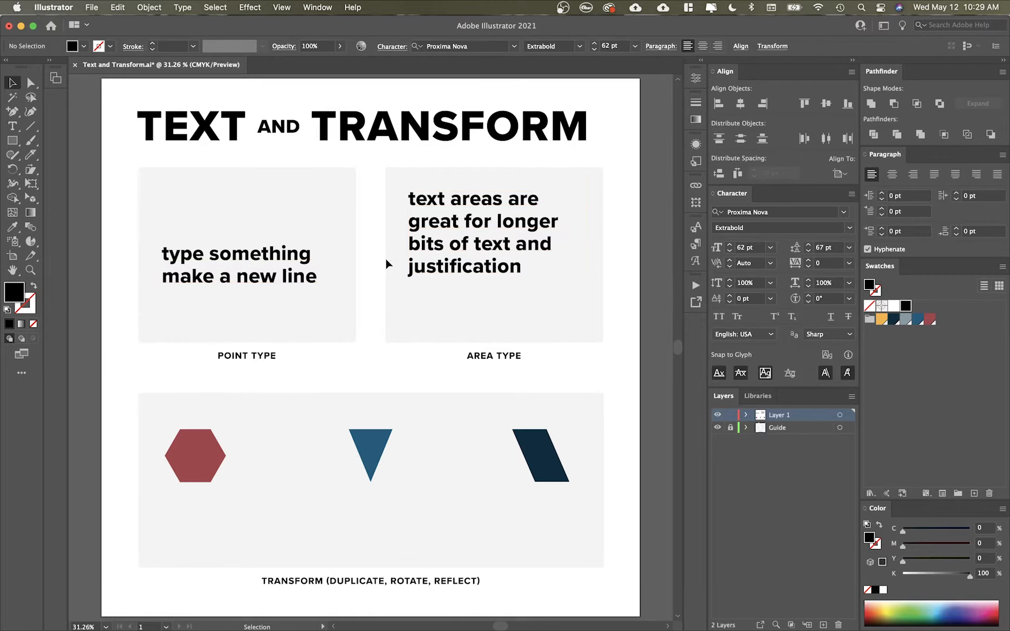
pyautogui.moveTo(272, 275); pyautogui.dragTo(273, 259)
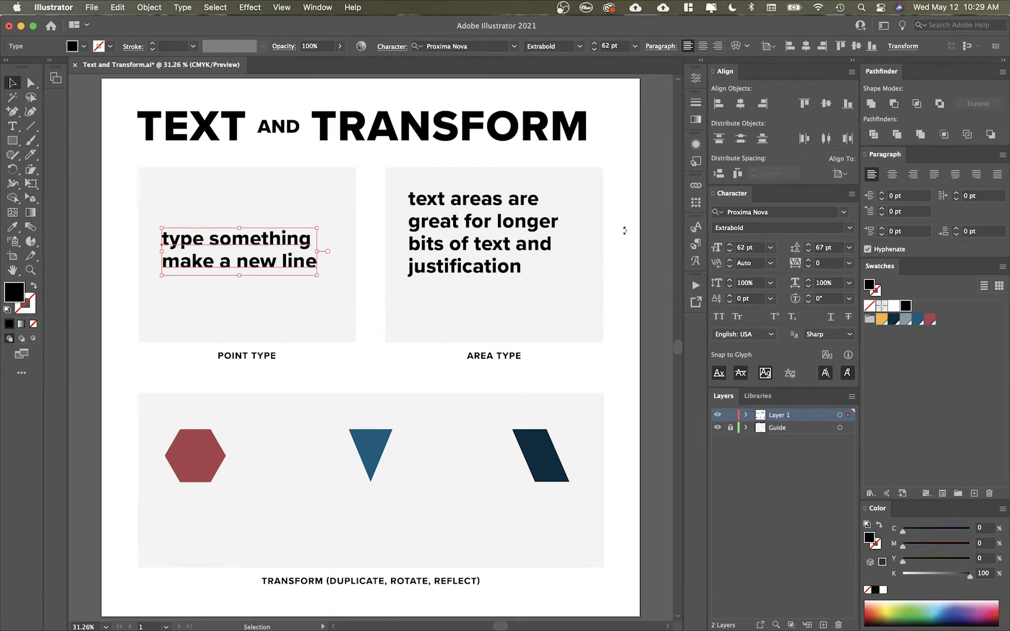
pyautogui.click(645, 252)
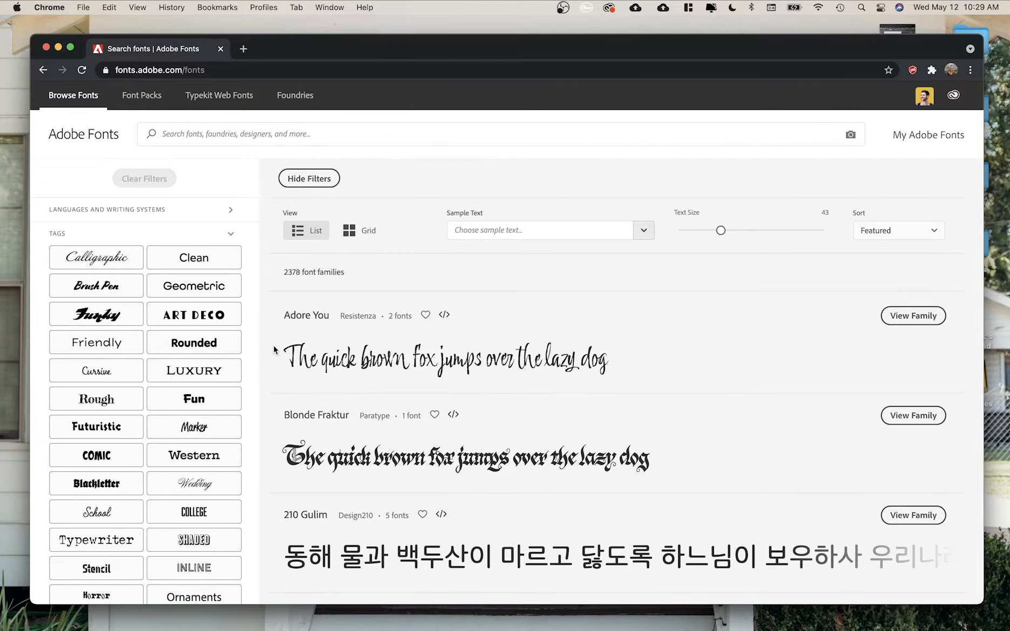
# Step: Switch to Adobe Fonts in Chrome, browse the font list, and filter it by the Friendly tag
pyautogui.scroll(-10, 274, 346)
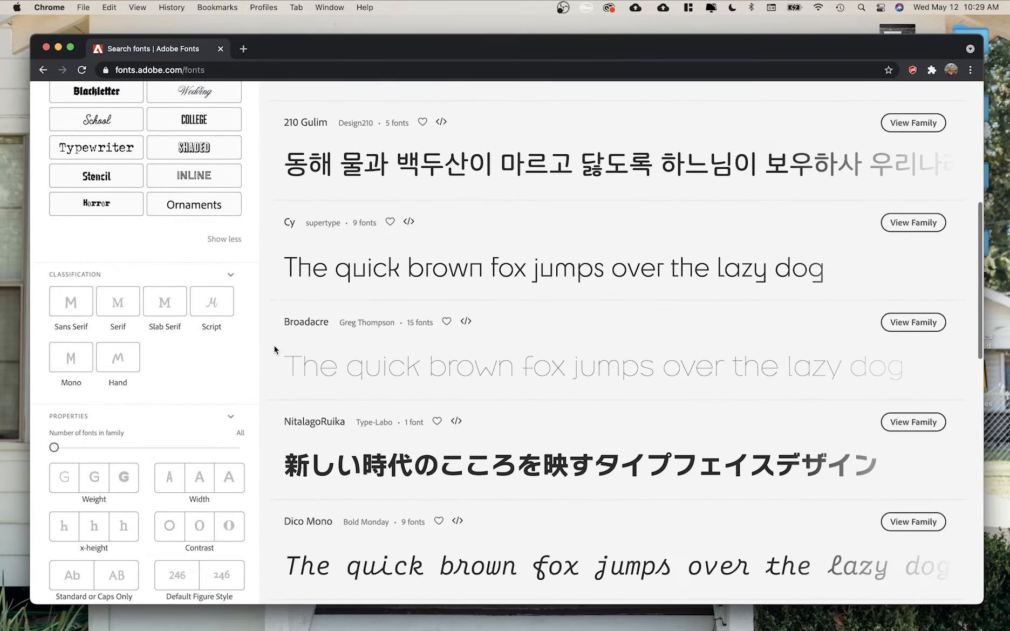
pyautogui.scroll(10, 274, 345)
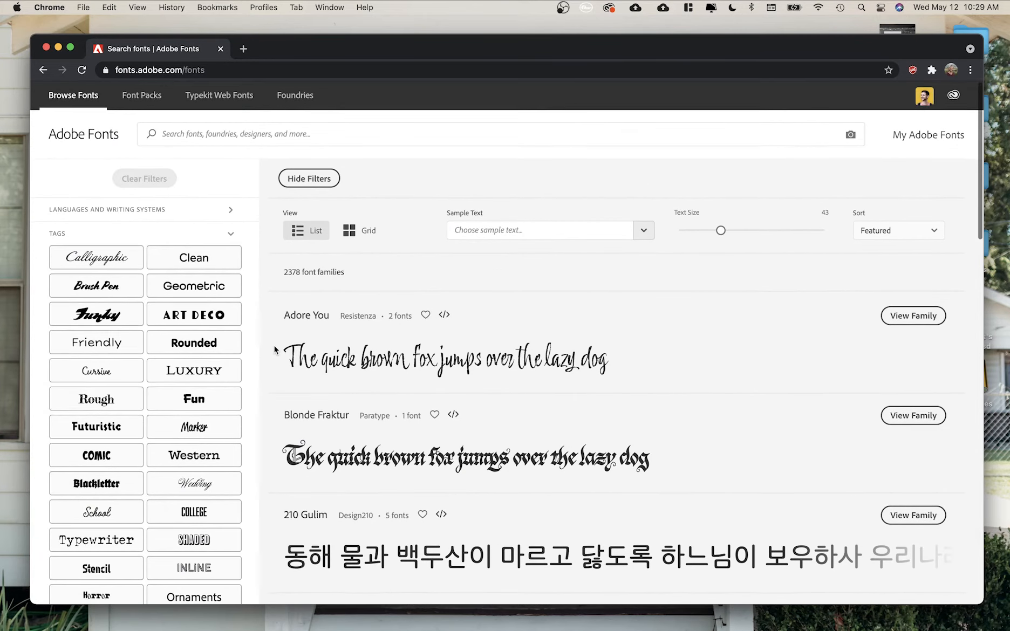
pyautogui.scroll(-2, 271, 345)
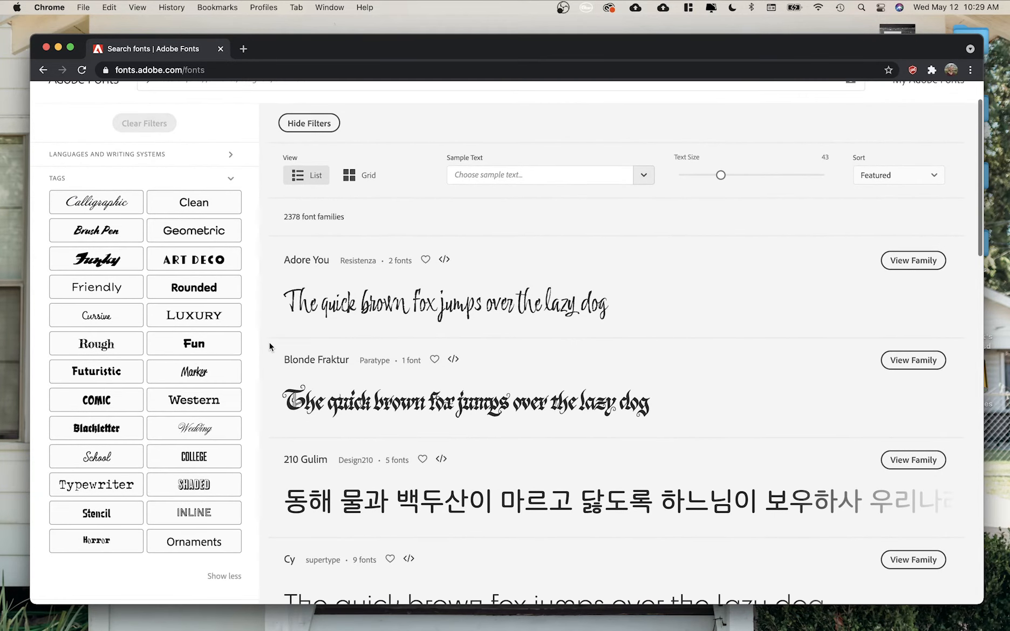
pyautogui.click(101, 292)
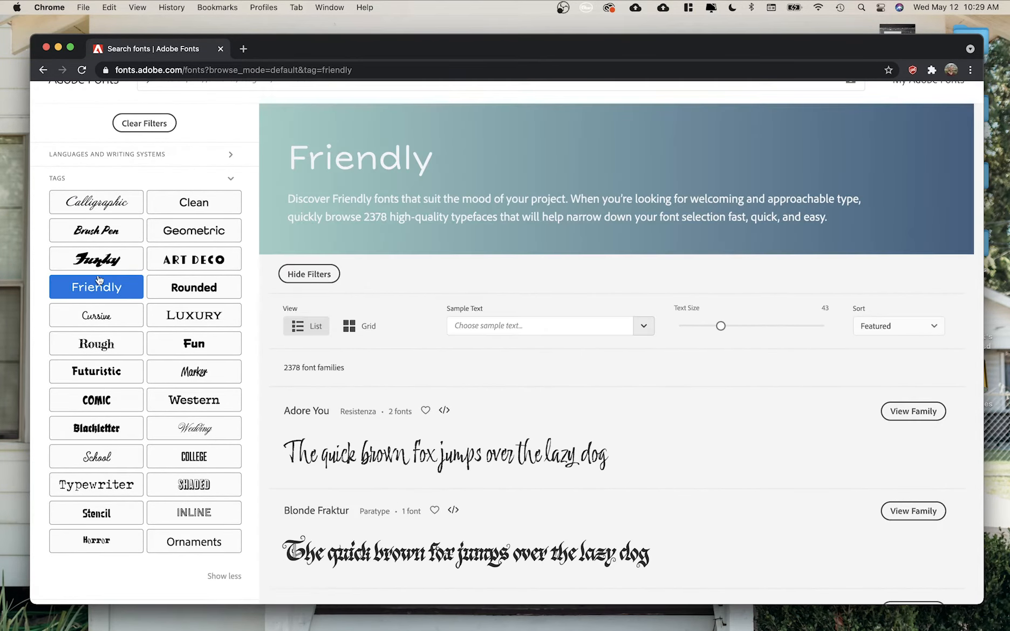
pyautogui.scroll(-3, 257, 386)
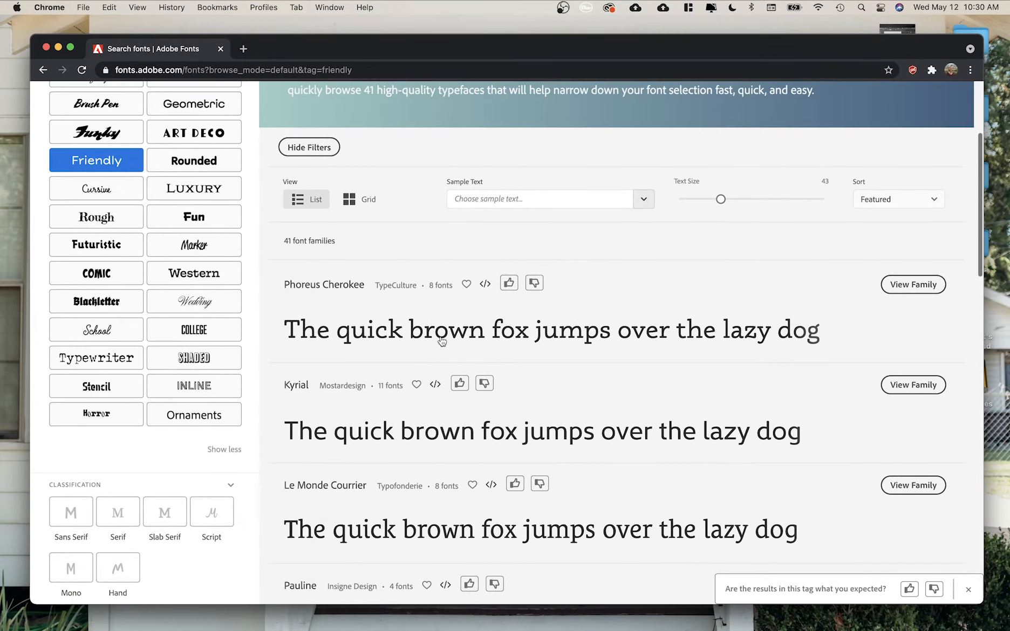
pyautogui.scroll(-3, 440, 342)
pyautogui.scroll(3, 399, 354)
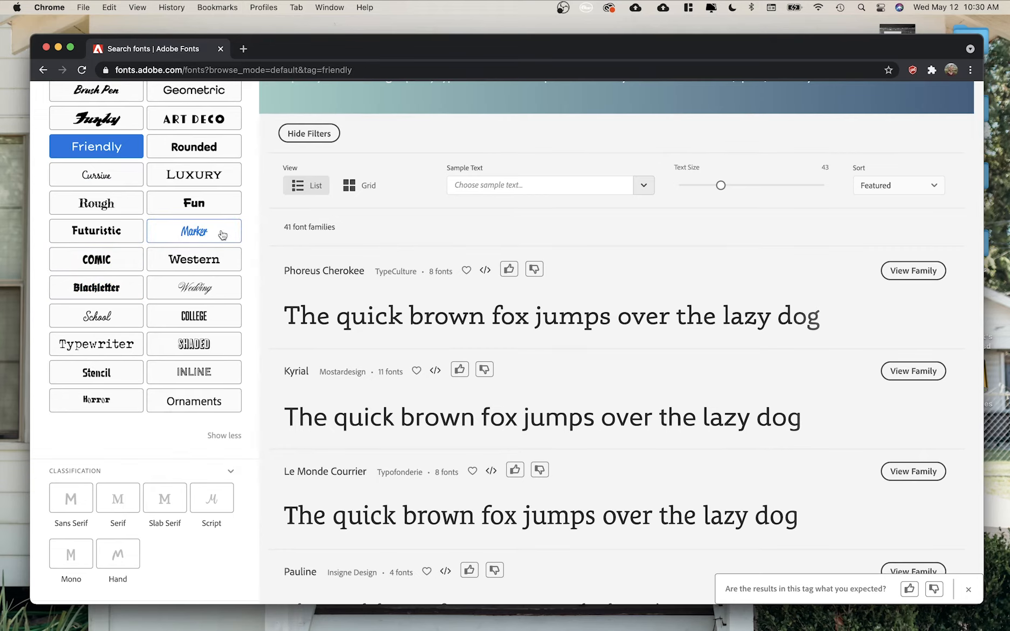
# Step: Filter the font list by the Shaded tag and look through the matching families
pyautogui.click(222, 351)
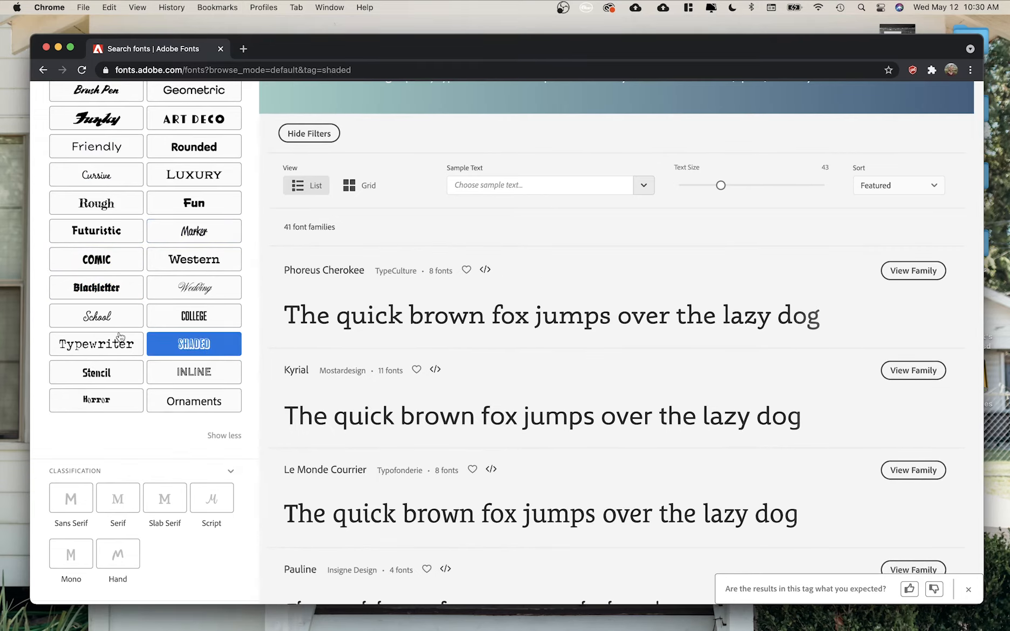
pyautogui.scroll(-5, 212, 351)
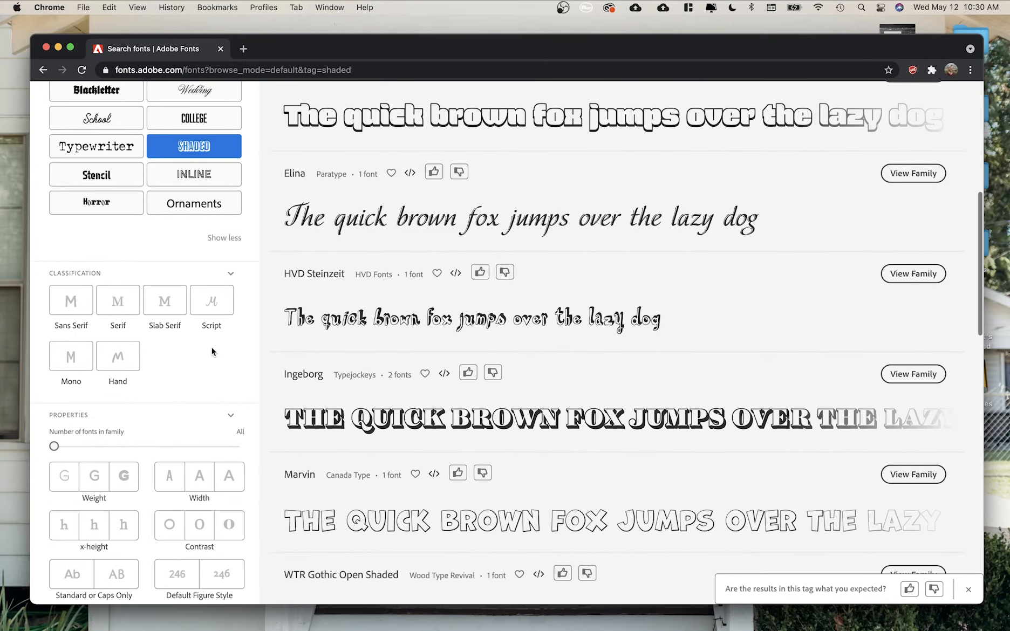
pyautogui.scroll(5, 211, 352)
# Step: Filter the font list by the Clean tag and look over the classification and property filters and the matching families
pyautogui.click(175, 182)
pyautogui.scroll(-5, 218, 224)
pyautogui.scroll(-2, 217, 223)
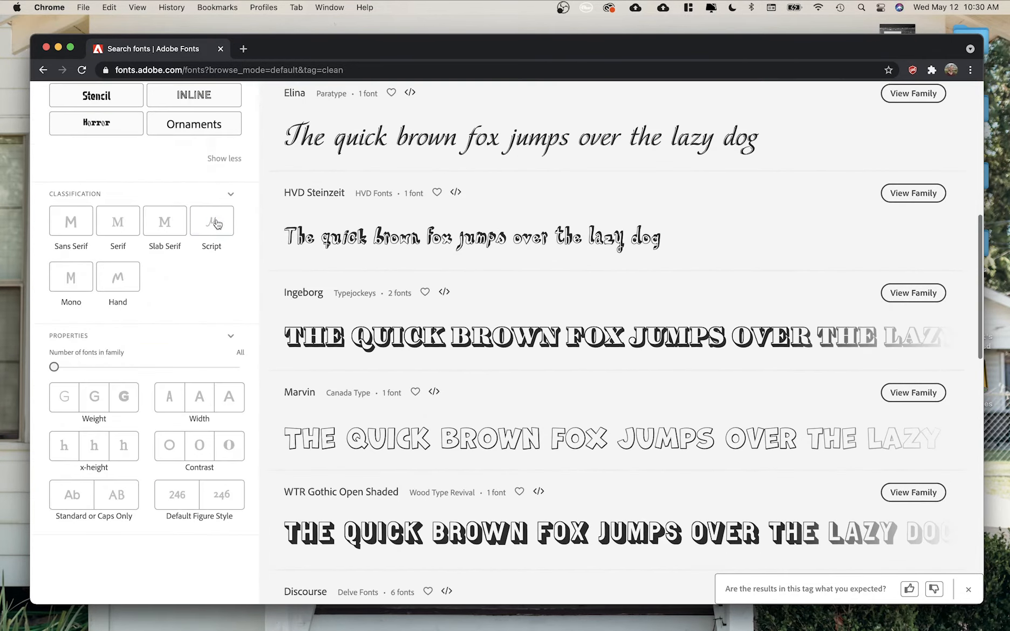
pyautogui.click(77, 228)
pyautogui.click(115, 228)
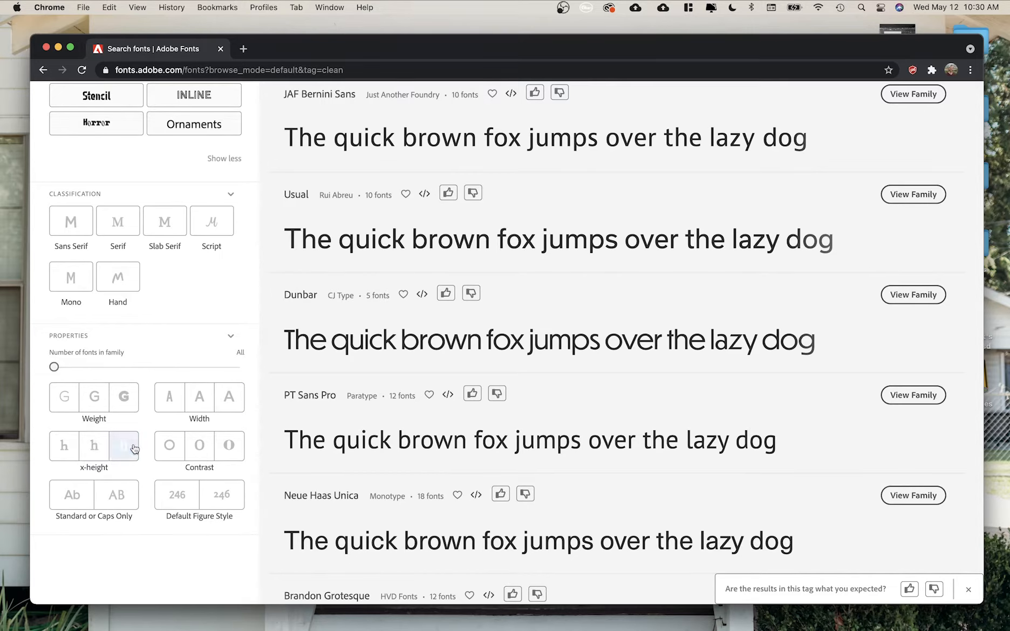
pyautogui.scroll(10, 263, 409)
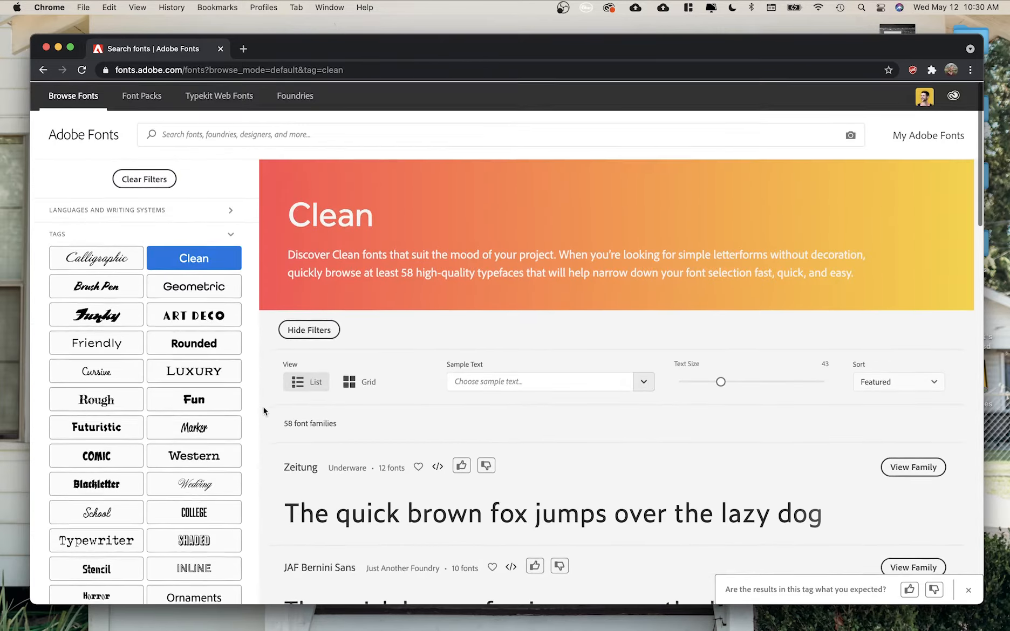
pyautogui.scroll(-3, 264, 409)
pyautogui.scroll(-2, 264, 410)
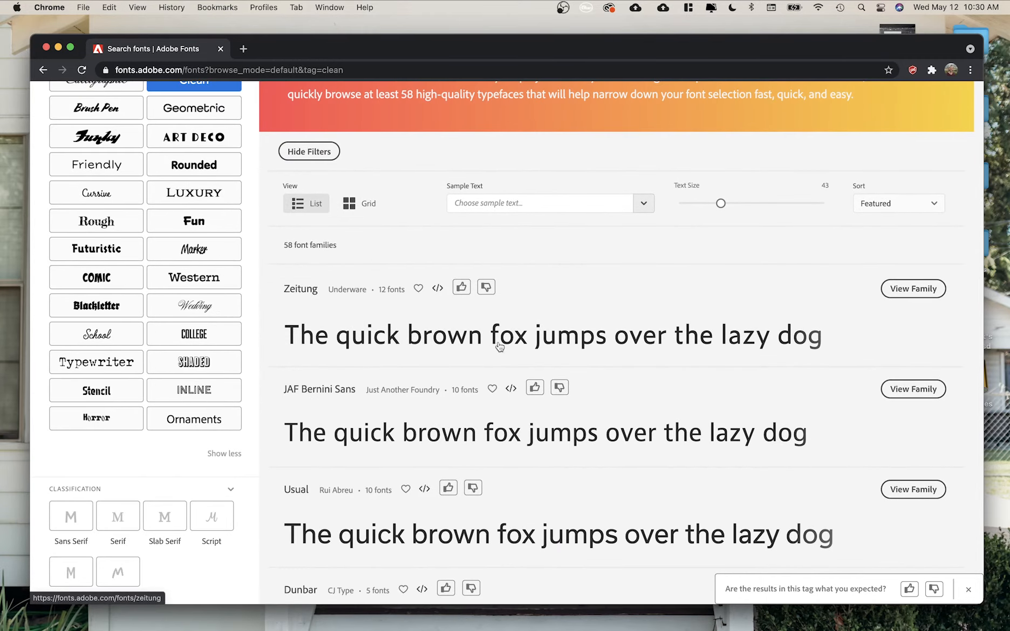
# Step: Open the Zeitung family and examine its Pro, Micro Pro and Mono Pro styles
pyautogui.click(909, 290)
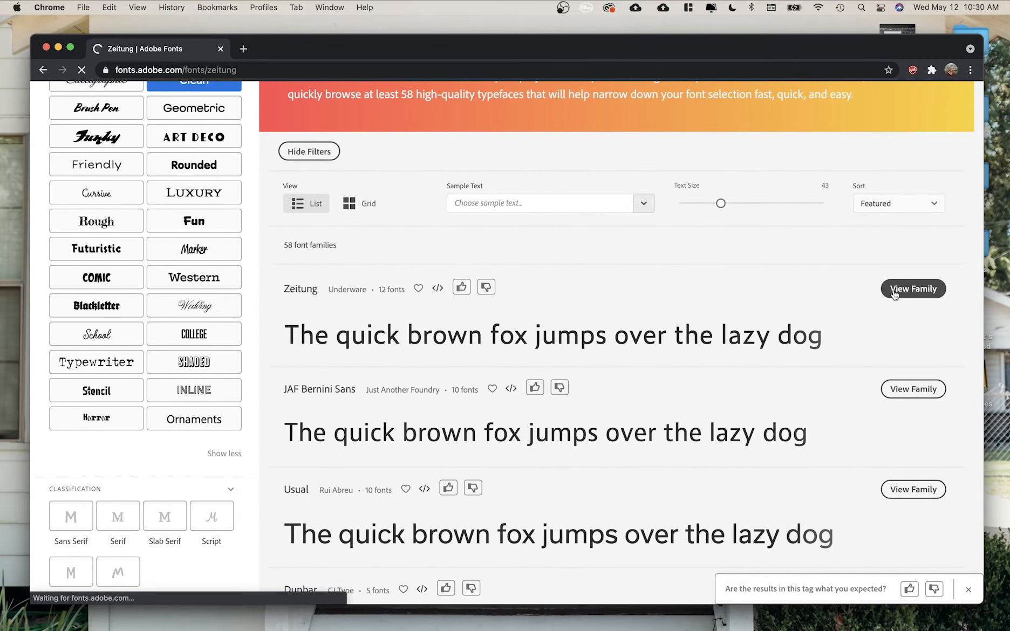
pyautogui.scroll(-5, 888, 339)
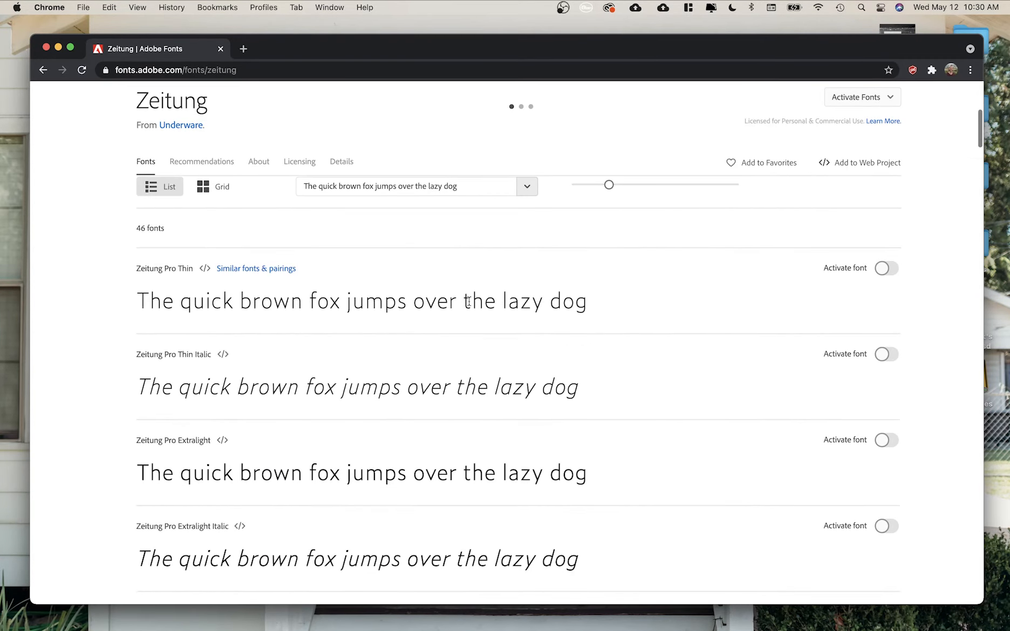
pyautogui.scroll(-20, 457, 304)
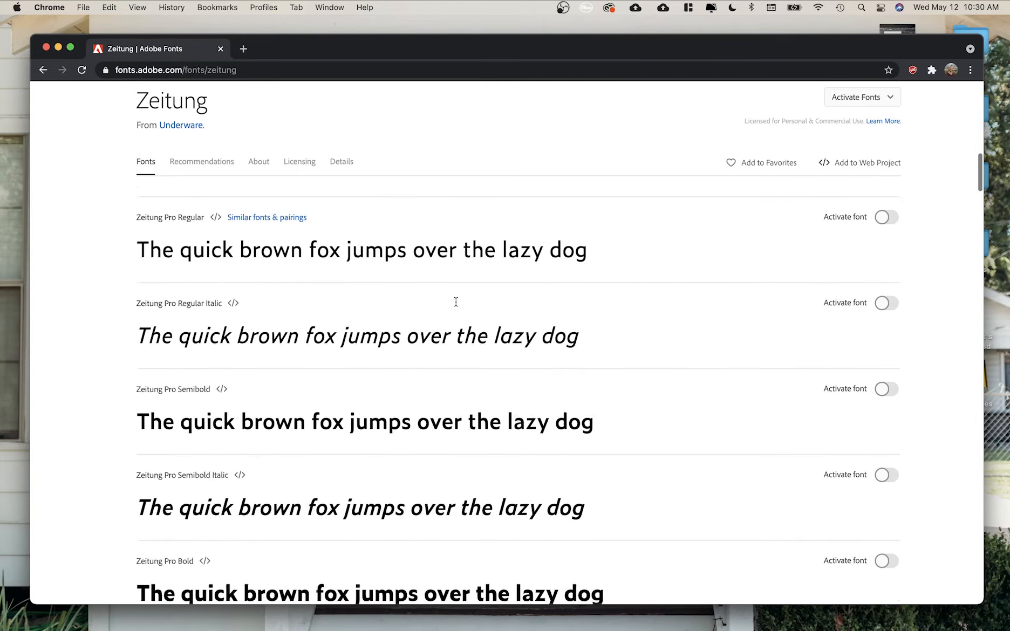
pyautogui.scroll(-20, 455, 302)
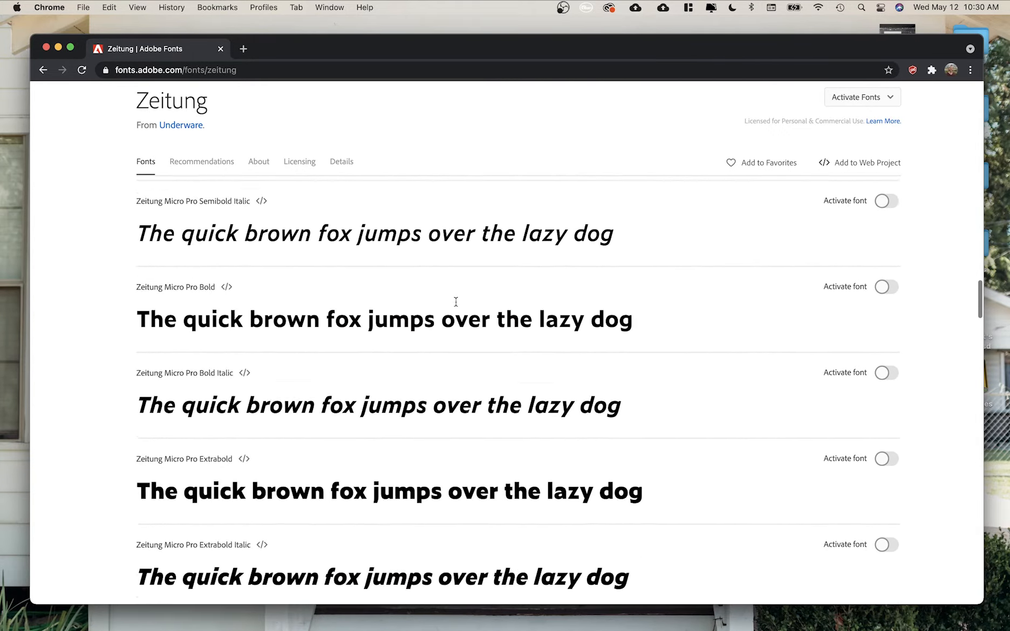
pyautogui.scroll(-15, 456, 301)
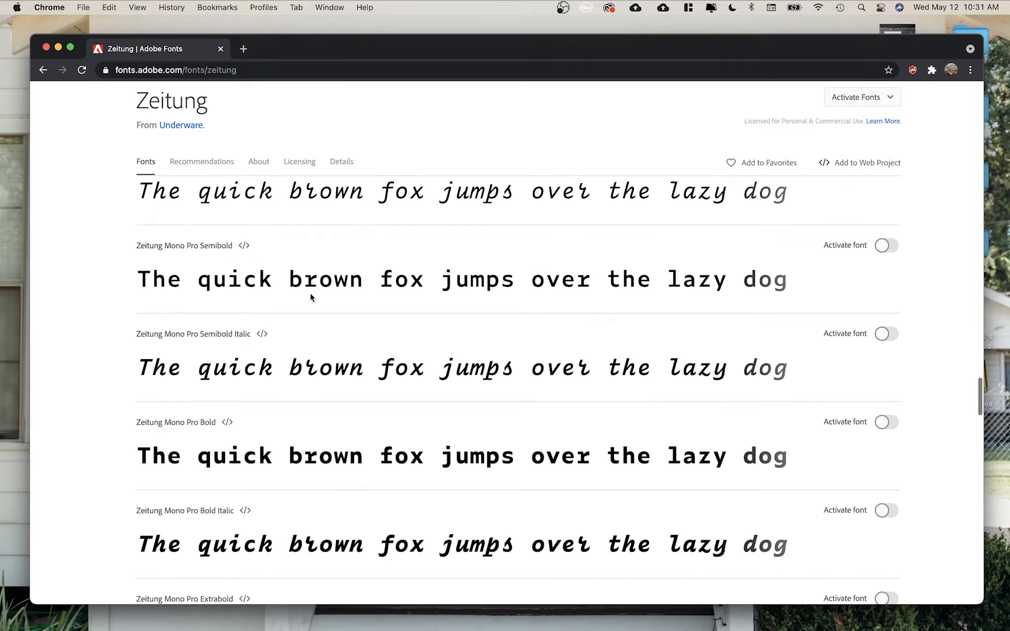
pyautogui.scroll(-15, 310, 296)
pyautogui.scroll(20, 329, 292)
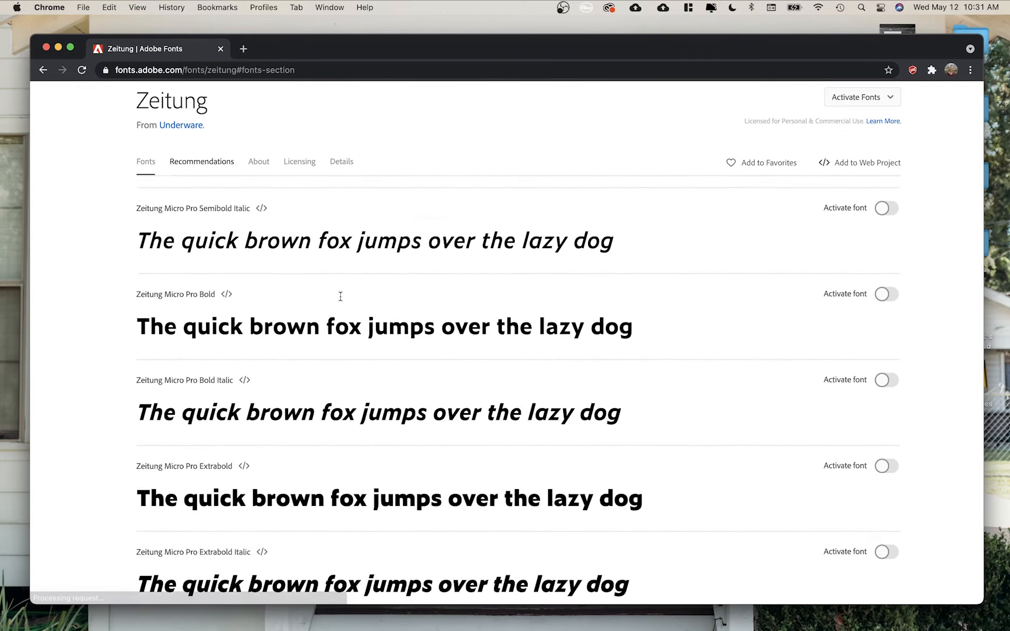
pyautogui.scroll(20, 340, 296)
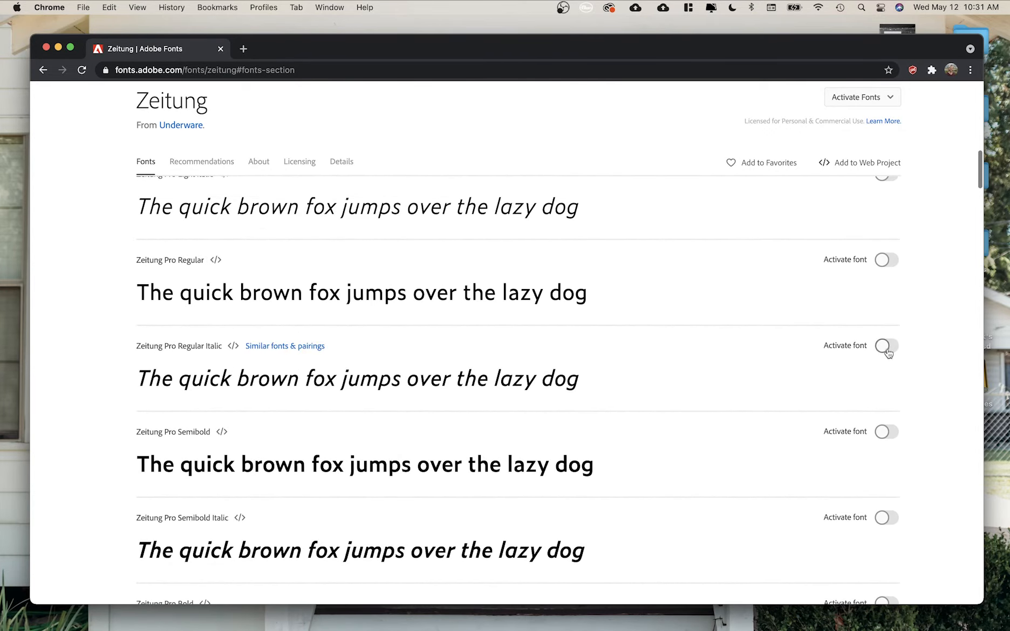
# Step: Activate the Zeitung font set, leaving Zeitung Micro and Zeitung Mono off
pyautogui.scroll(15, 797, 267)
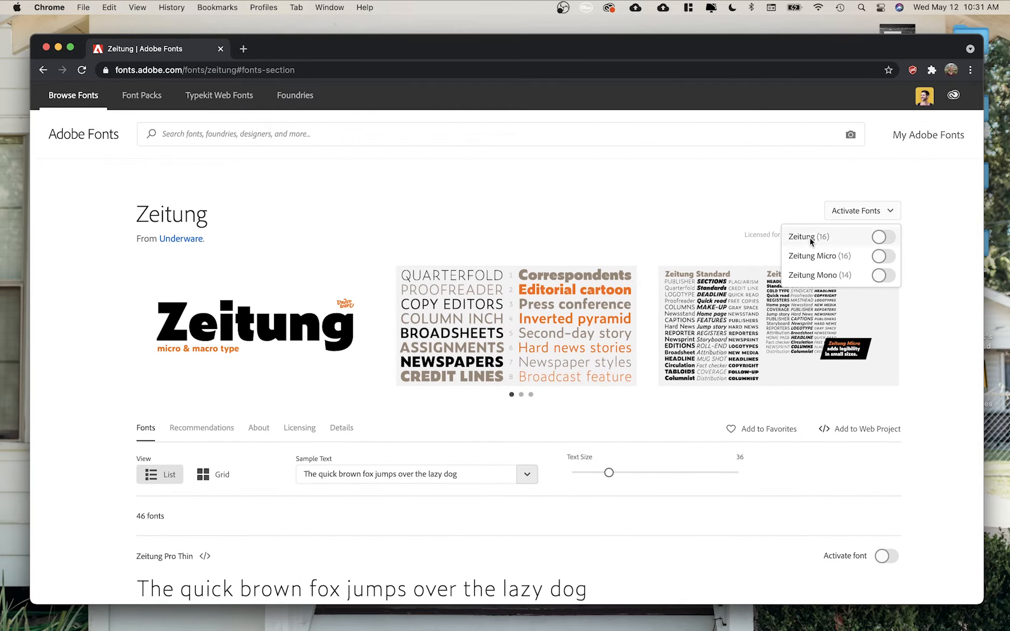
pyautogui.click(881, 237)
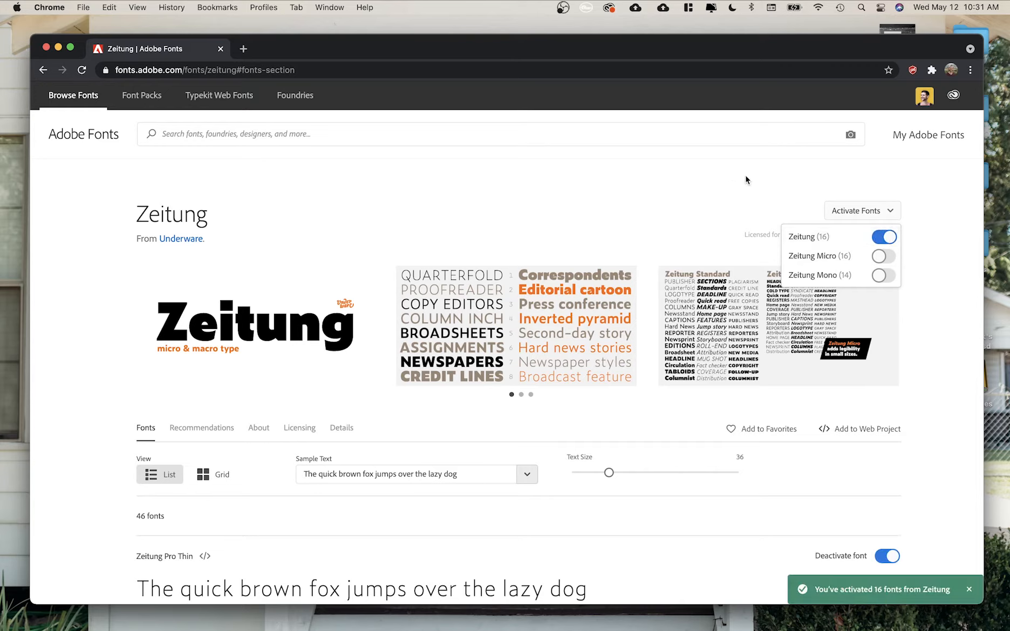
pyautogui.click(942, 469)
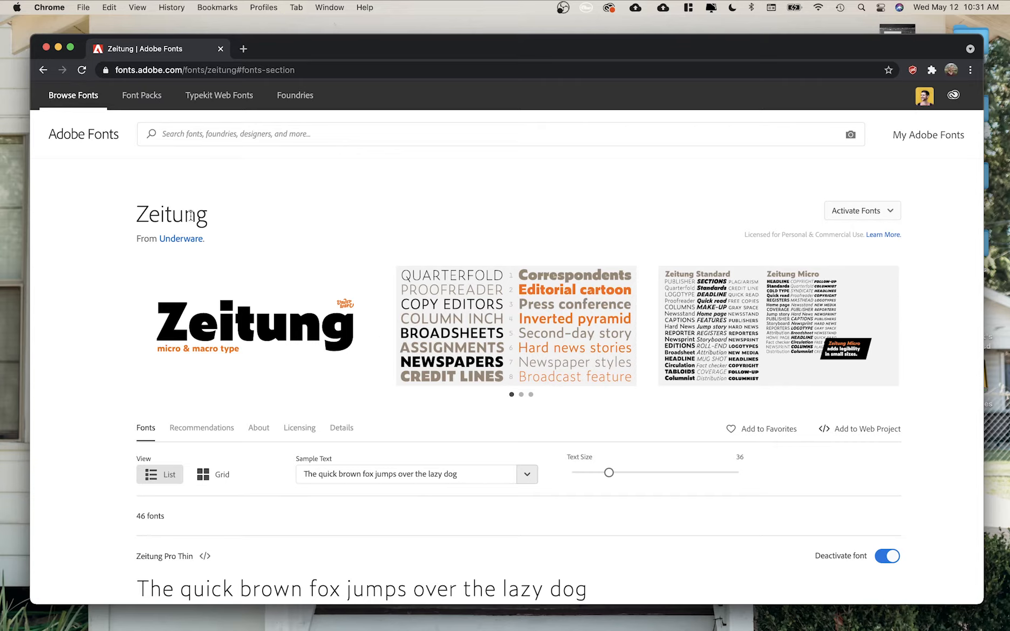
pyautogui.moveTo(222, 220); pyautogui.dragTo(142, 212)
pyautogui.click(225, 212)
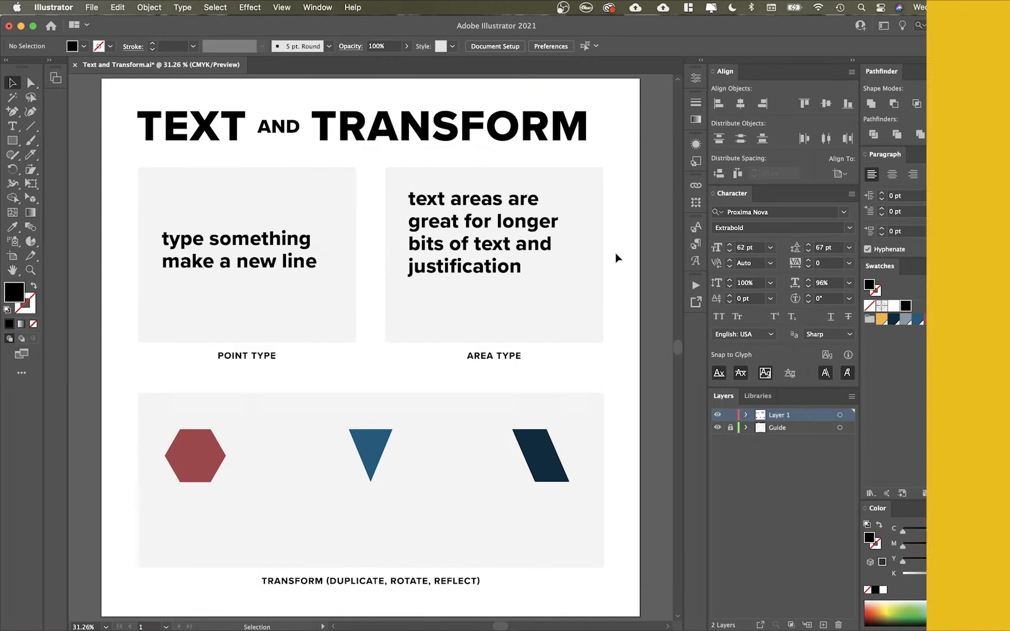
# Step: Switch to Illustrator and set both the point type and area type objects to Zeitung Pro Extrabold
pyautogui.click(316, 252)
pyautogui.keyDown('shift'); pyautogui.click(436, 229); pyautogui.keyUp('shift')
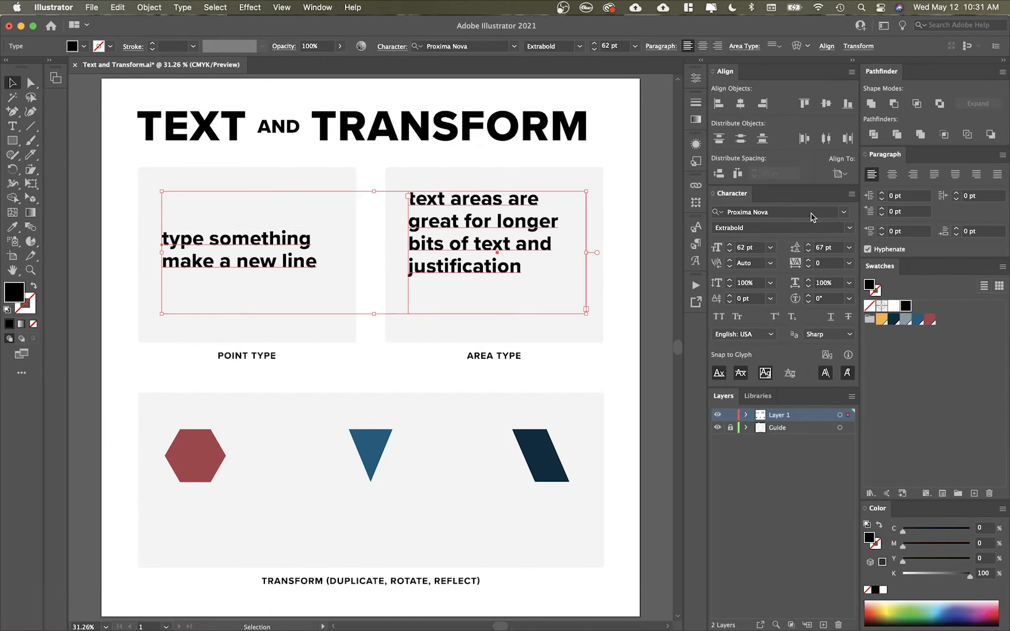
pyautogui.click(810, 211)
pyautogui.write('z')
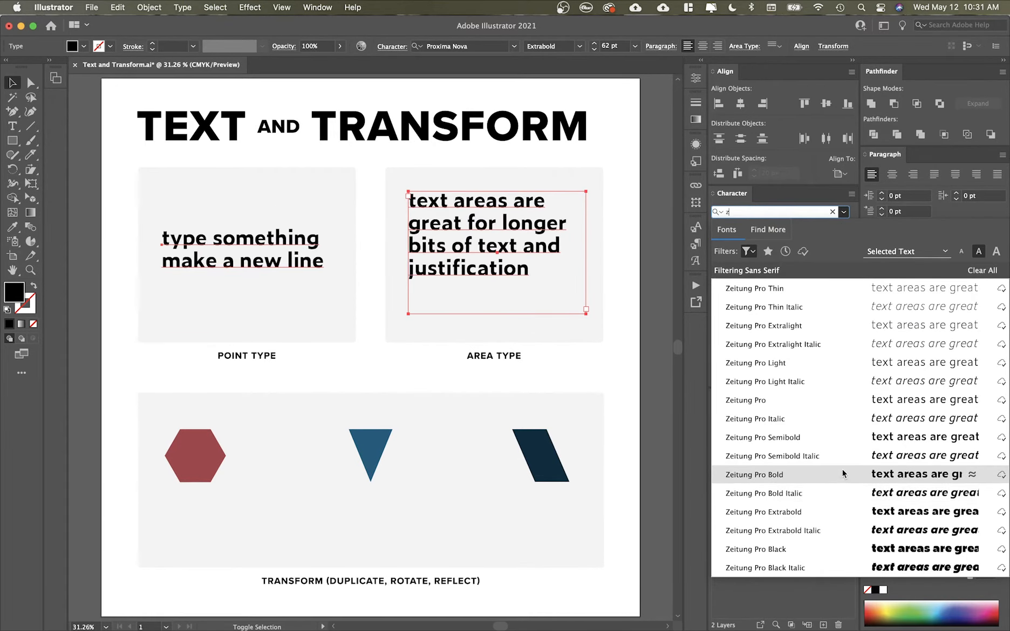
pyautogui.click(829, 515)
pyautogui.click(646, 340)
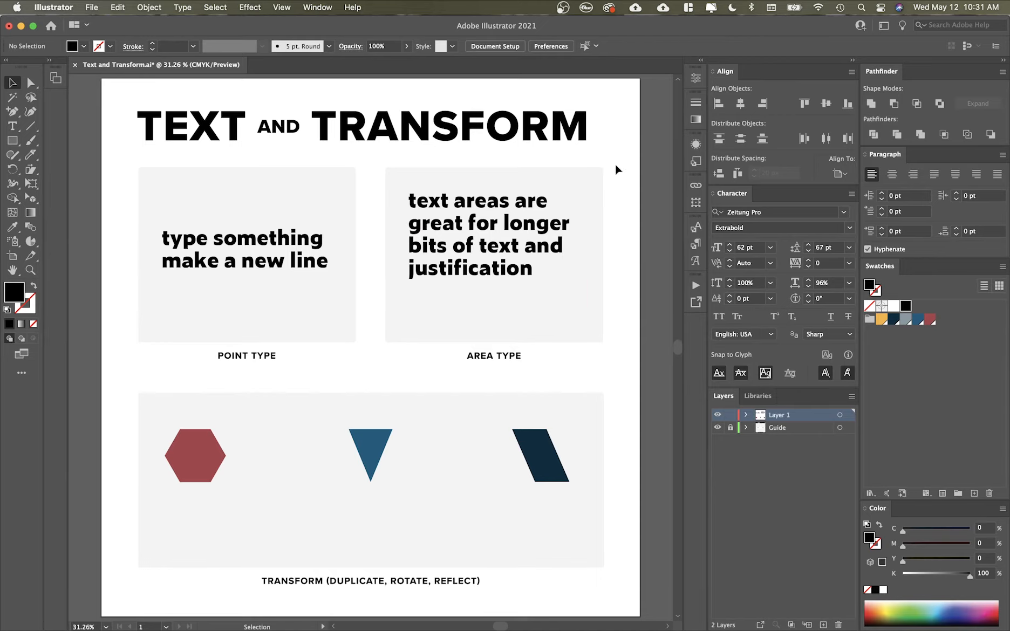
# Step: Move the point type up to near its box's upper edge, try placing a copy below it, and undo the copy
pyautogui.moveTo(286, 263); pyautogui.dragTo(291, 230)
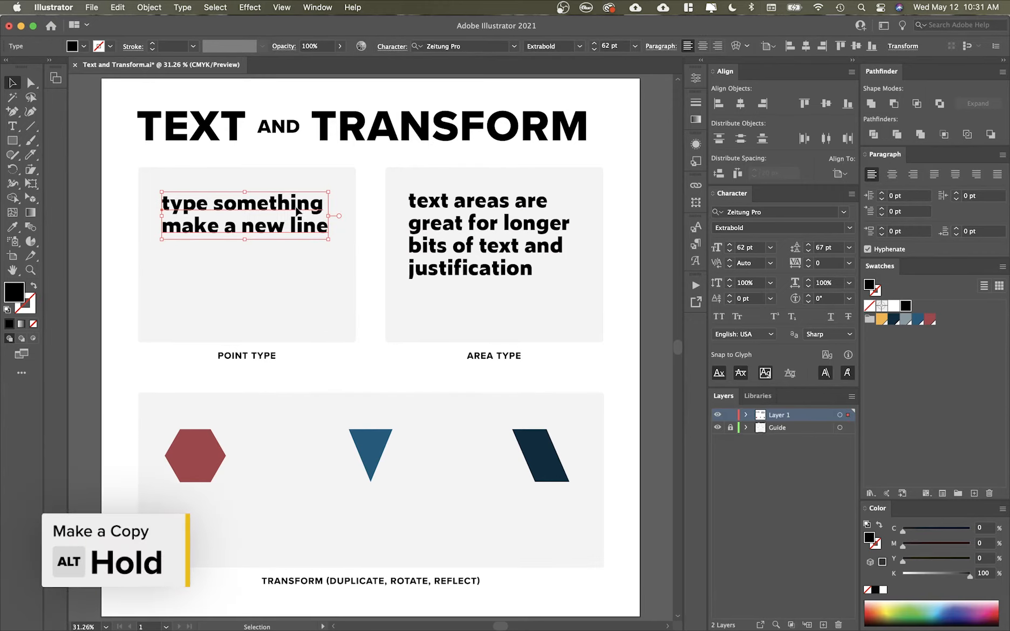
pyautogui.moveTo(297, 211); pyautogui.dragTo(299, 325)
pyautogui.press('super+z')
pyautogui.press('super+z')
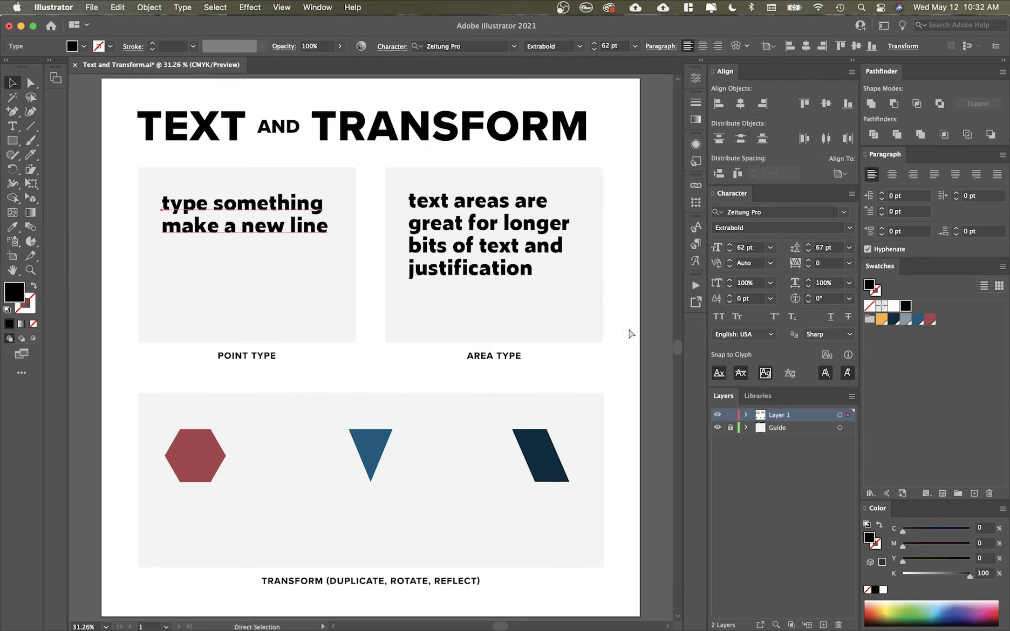
pyautogui.click(374, 348)
# Step: Try shifting the red hexagon sideways toward the blue triangle and undo the change
pyautogui.click(193, 458)
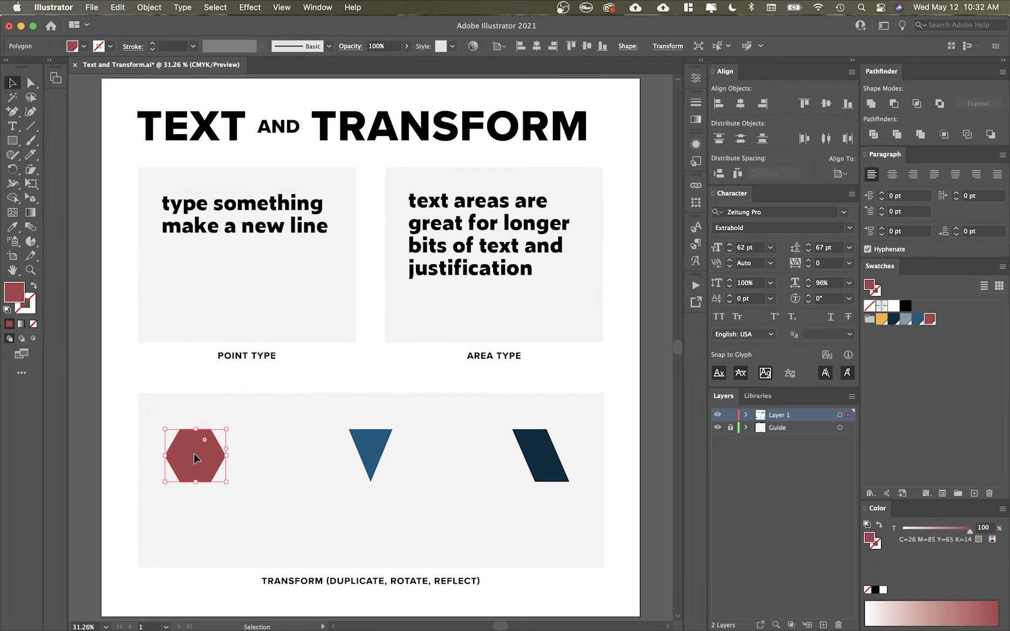
pyautogui.moveTo(194, 455); pyautogui.dragTo(244, 456)
pyautogui.press('super+z')
# Step: Hide the bounding box and duplicate the red hexagon horizontally so the copy's left corner meets the original's right corner
pyautogui.moveTo(212, 501); pyautogui.dragTo(297, 499)
pyautogui.moveTo(297, 499); pyautogui.dragTo(323, 399)
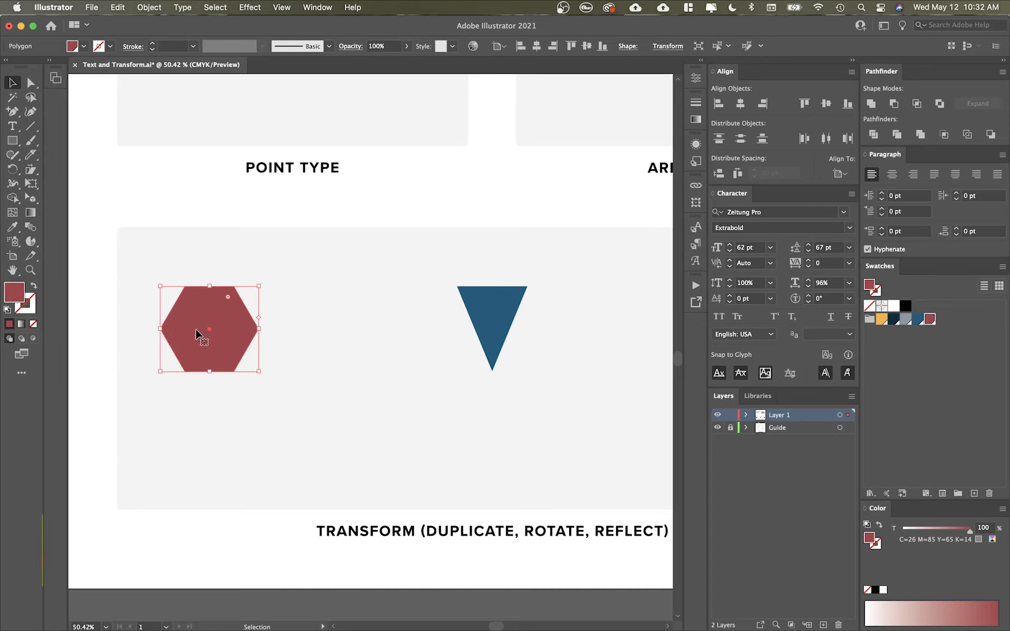
pyautogui.press('shift+super+b')
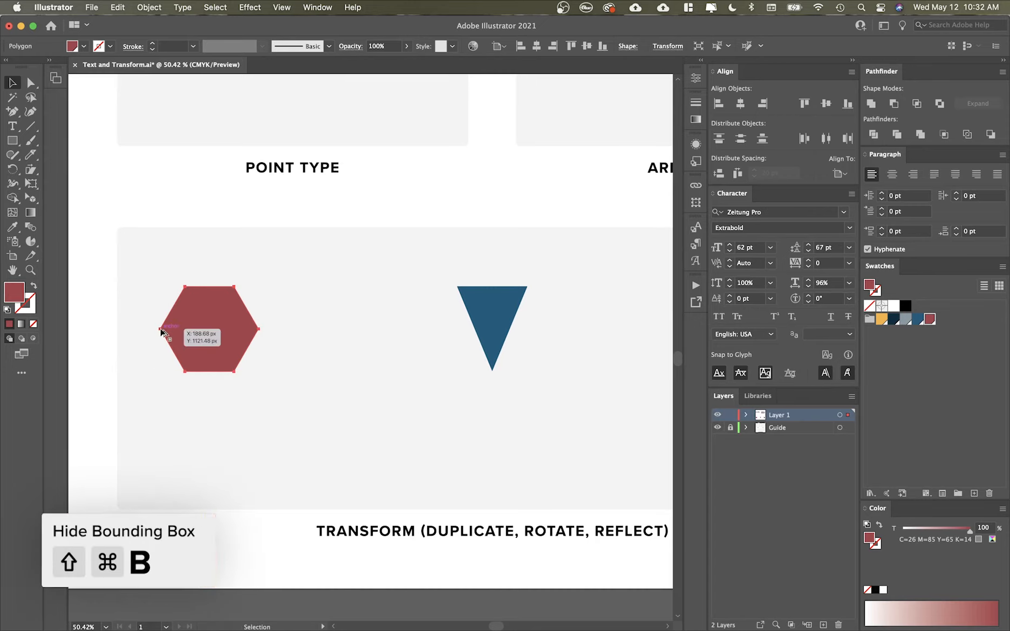
pyautogui.moveTo(161, 329); pyautogui.dragTo(259, 329)
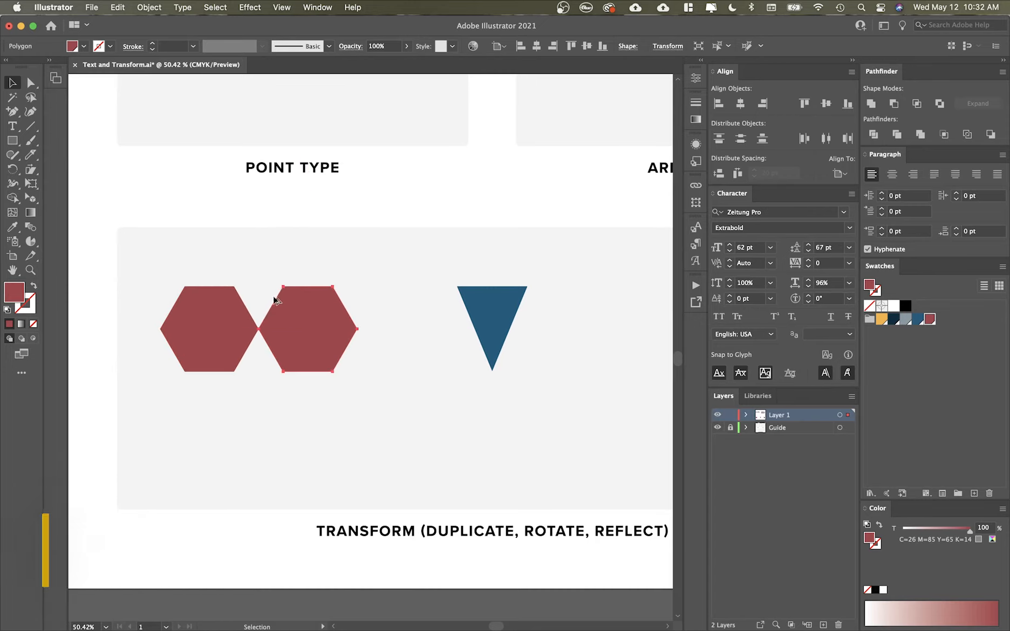